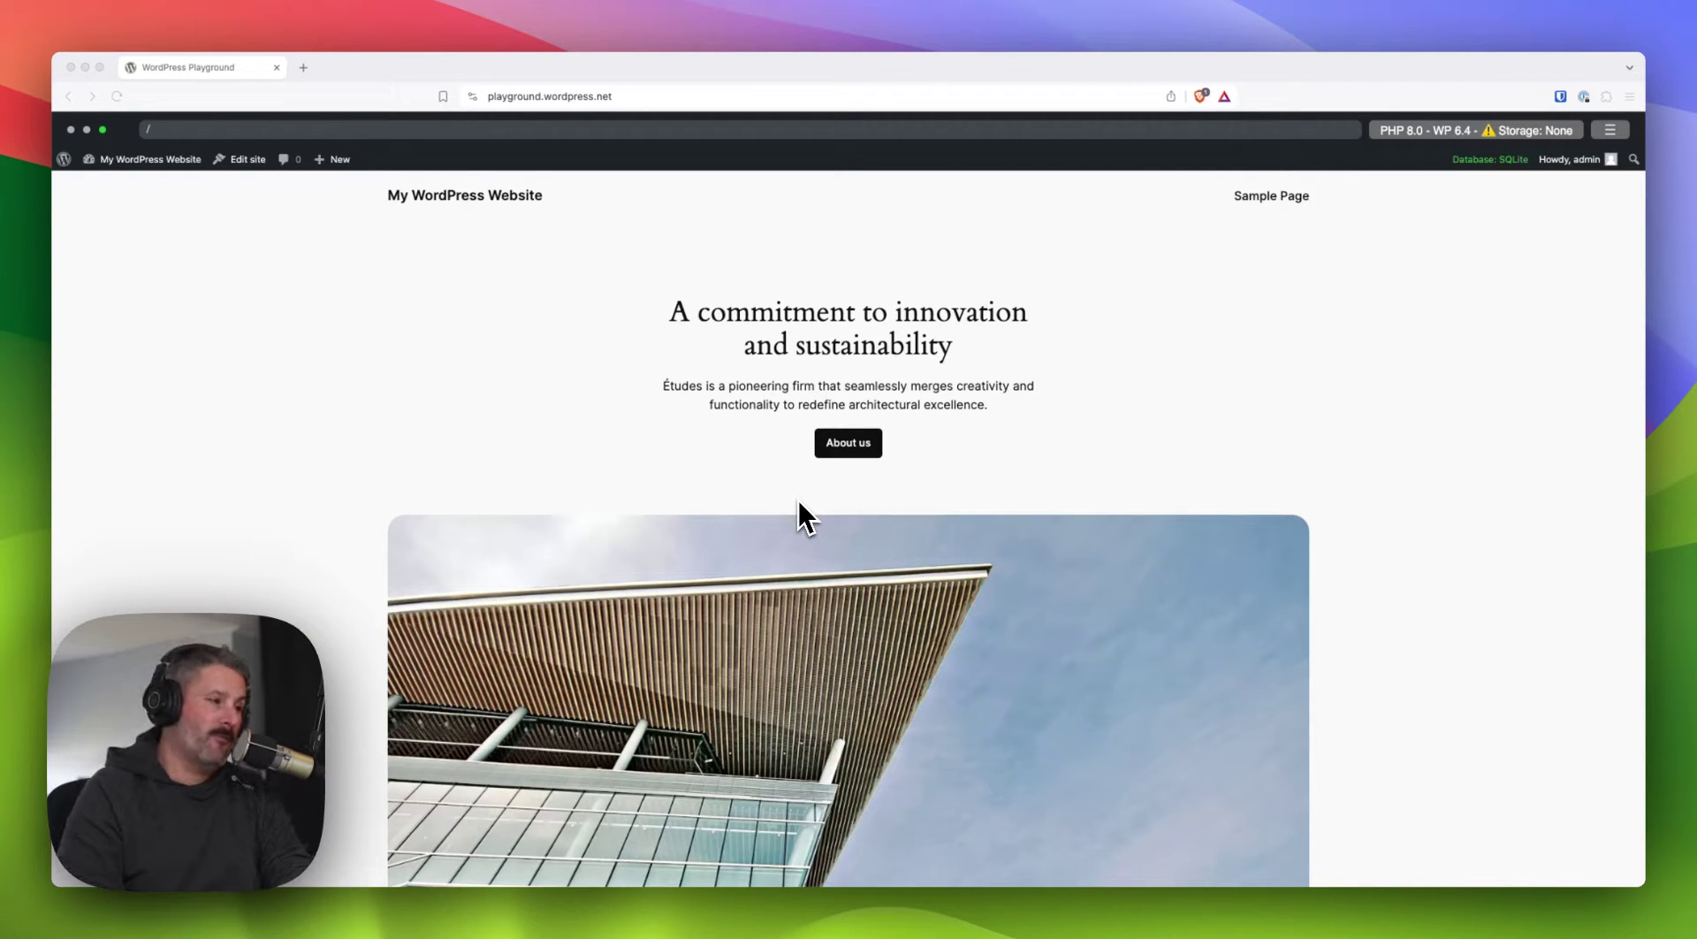
Go from the dashboard to the Site Editor and open its site-wide Styles in the full editor
{"action": "left_click", "coordinate": [117, 177]}
{"action": "mouse_move", "coordinate": [133, 164]}
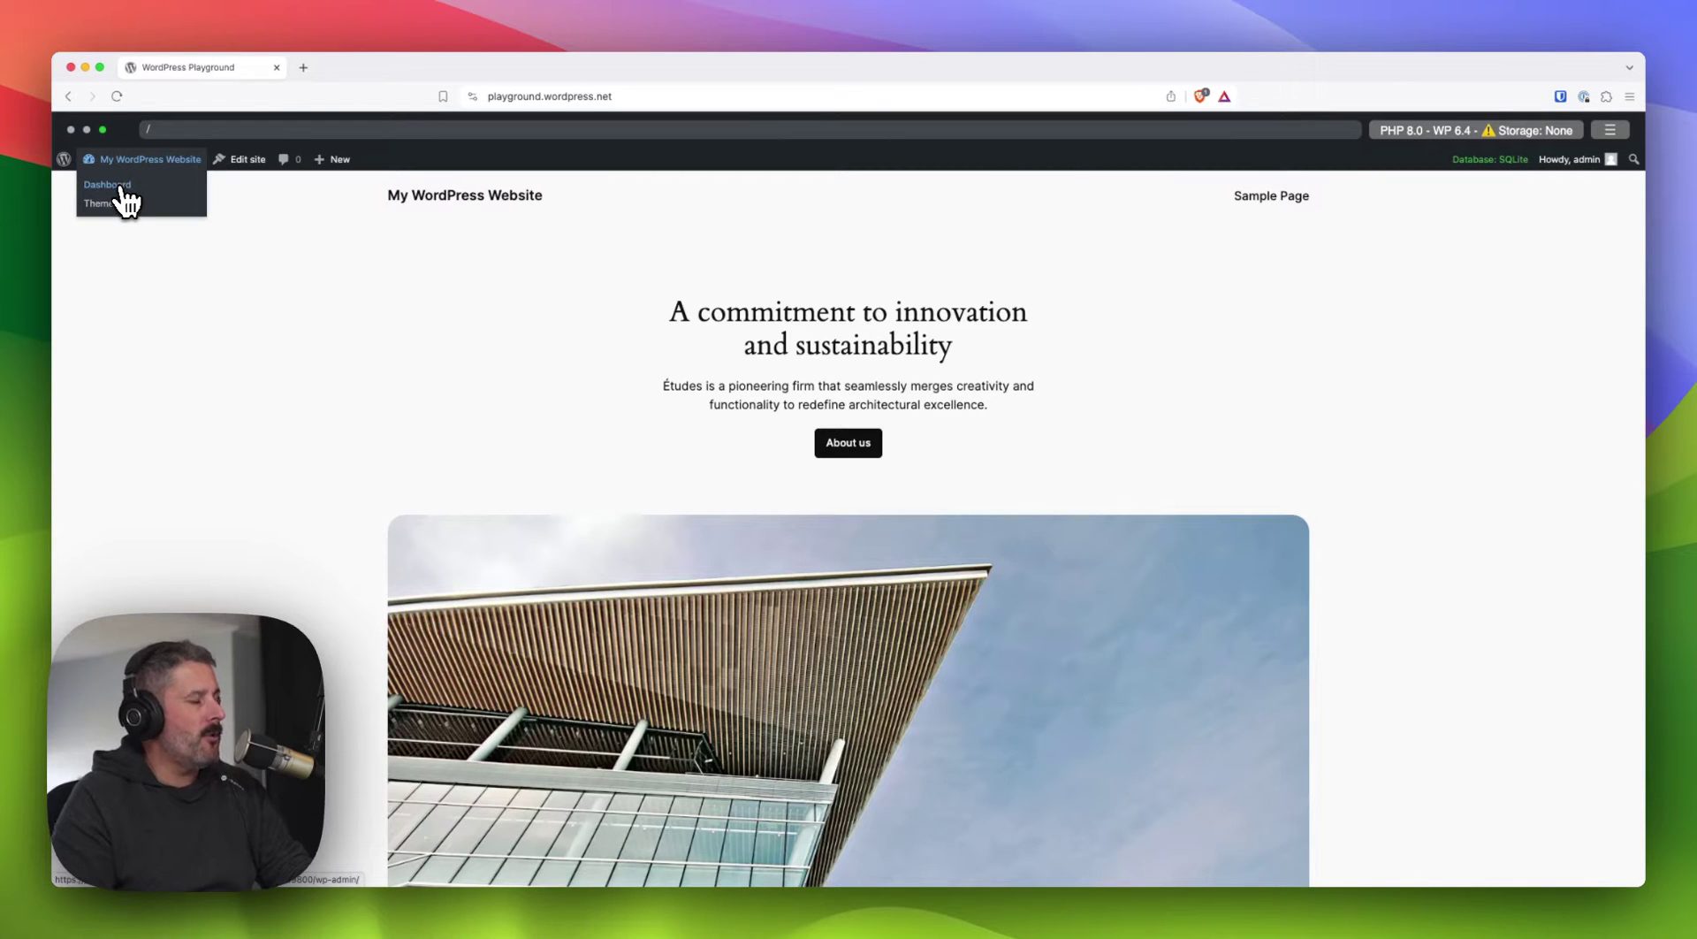
{"action": "left_click", "coordinate": [124, 193]}
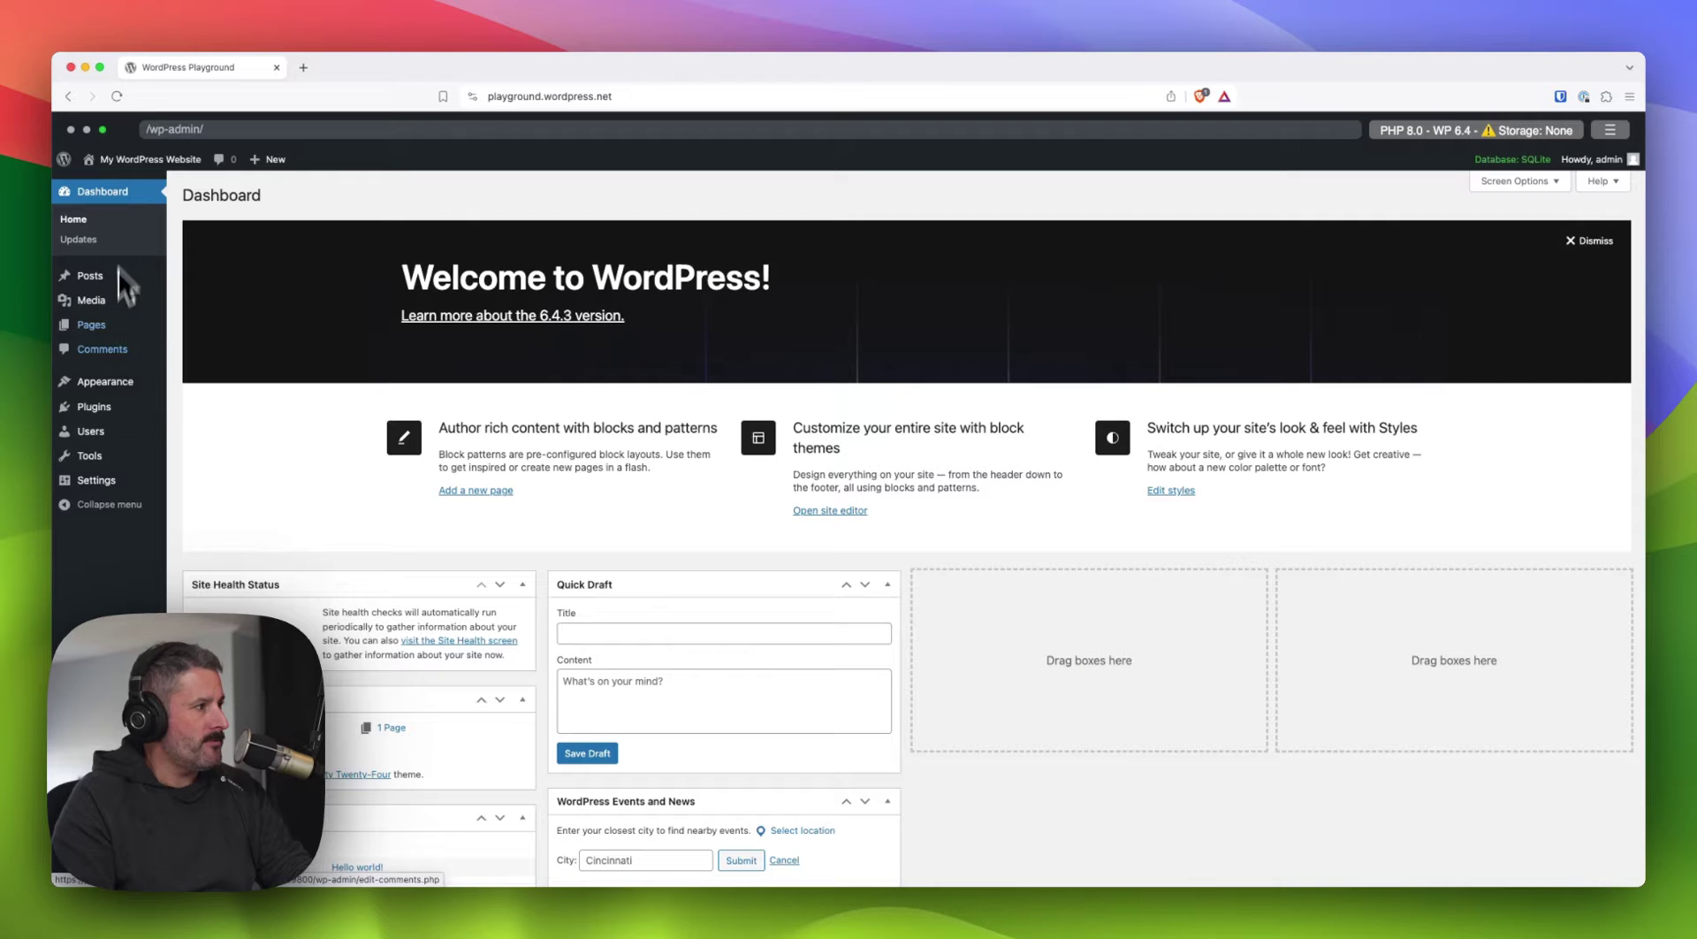
{"action": "mouse_move", "coordinate": [127, 396]}
{"action": "left_click", "coordinate": [216, 410]}
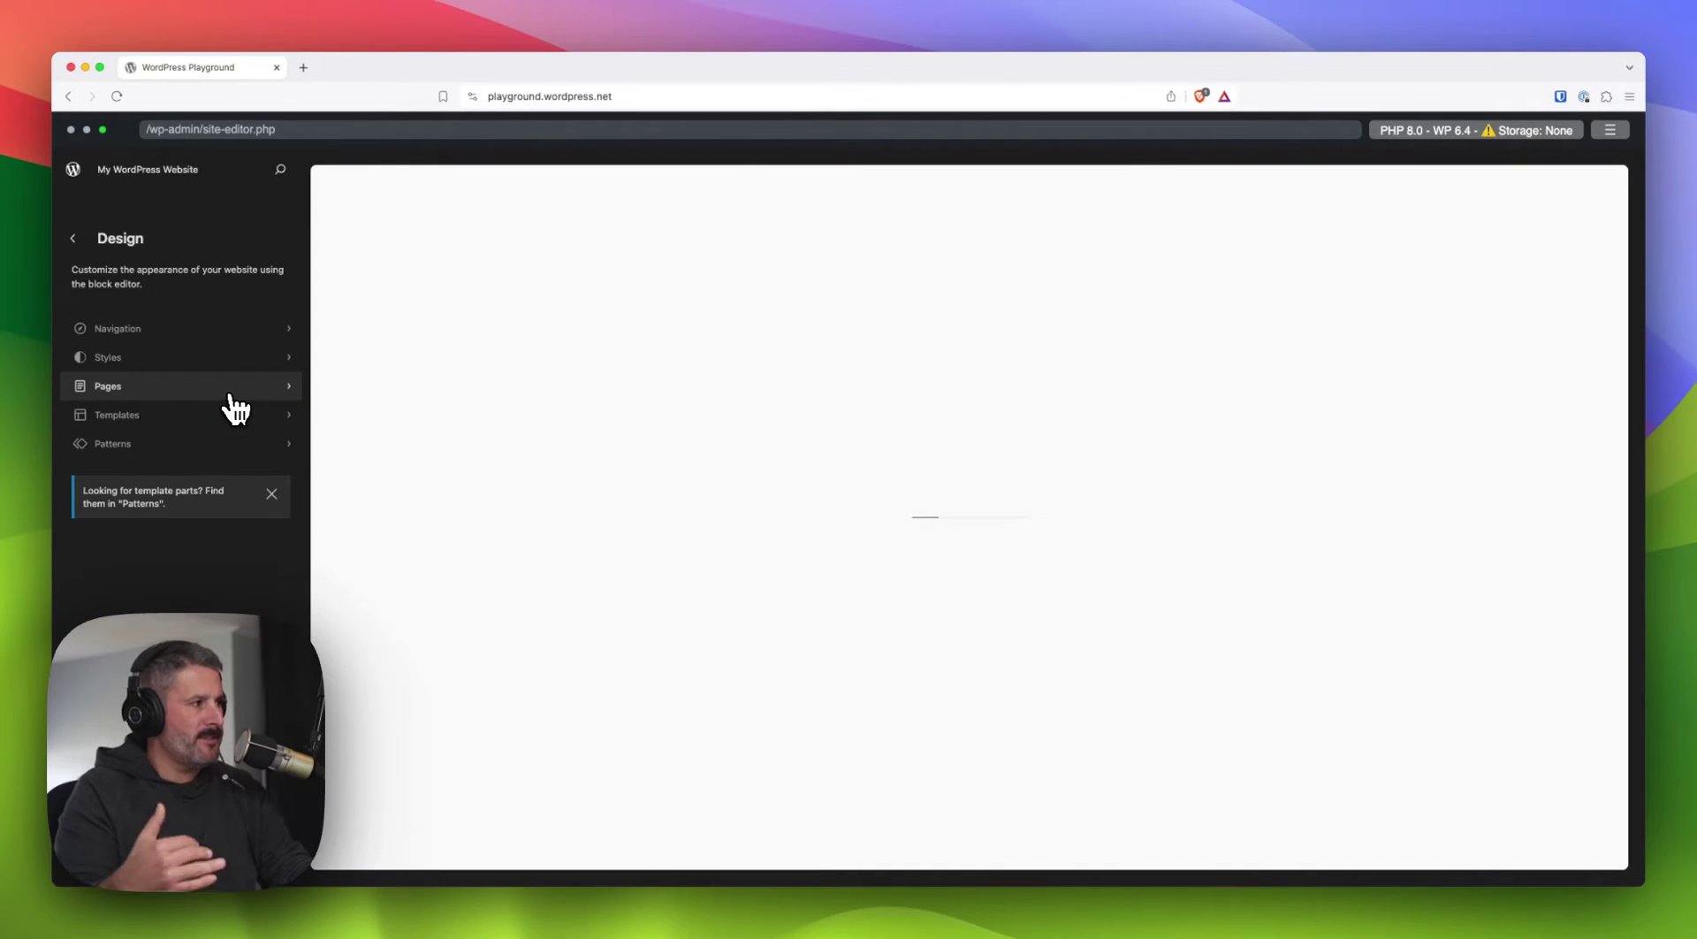
{"action": "left_click", "coordinate": [248, 360]}
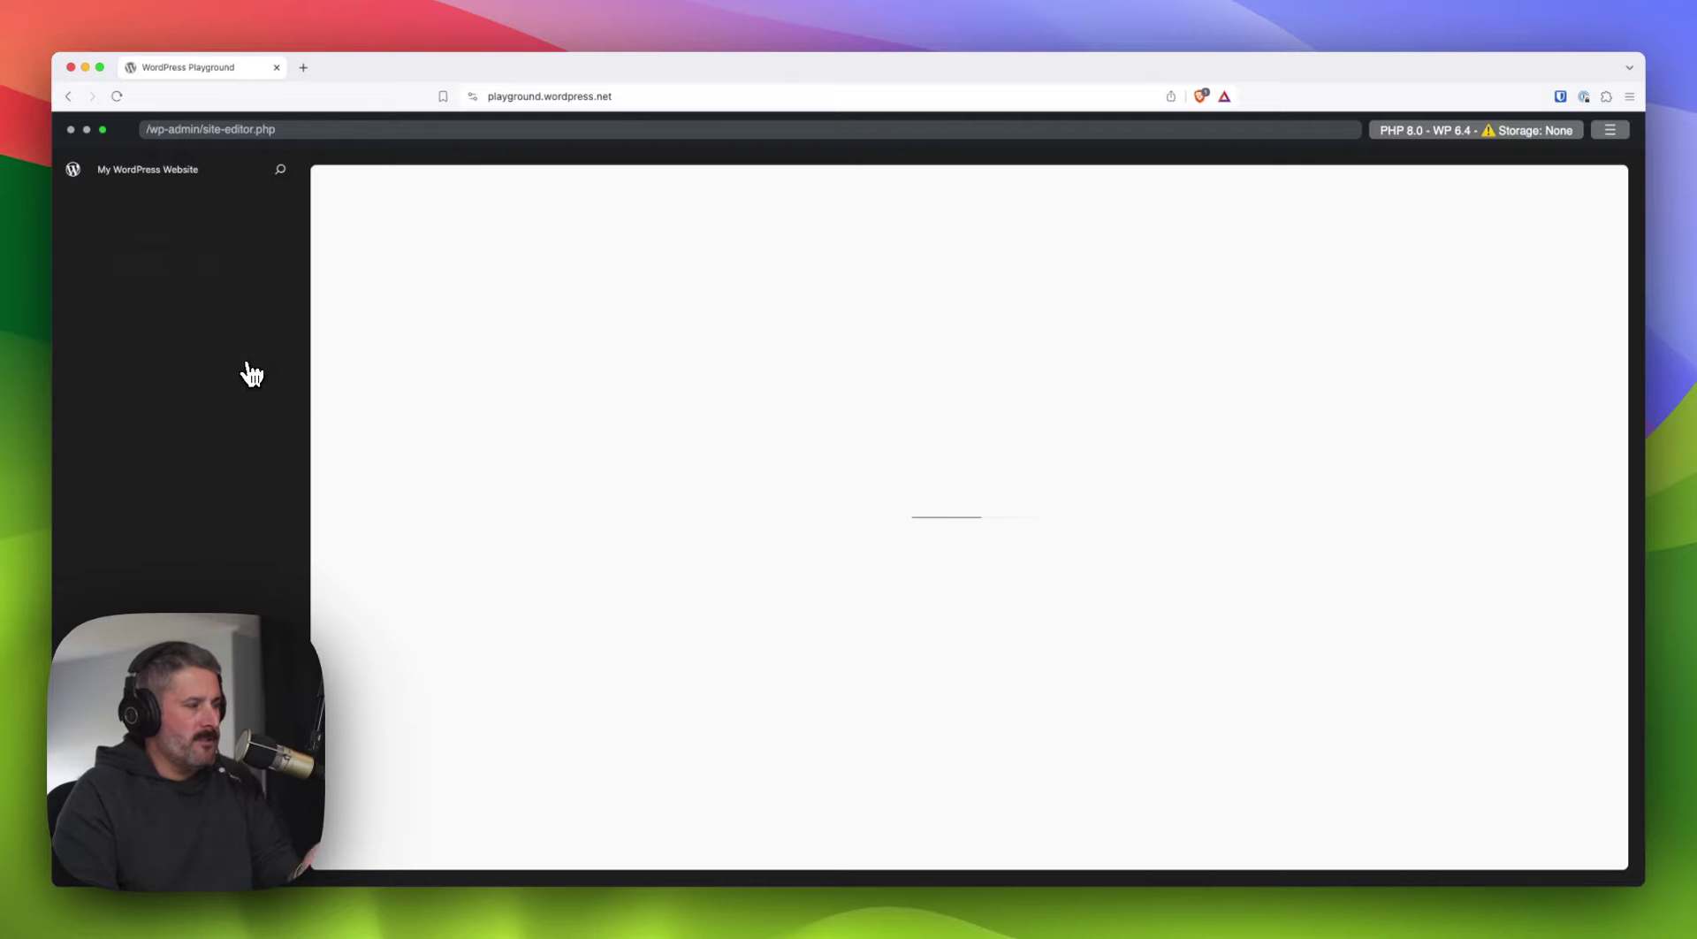
{"action": "left_click", "coordinate": [289, 238]}
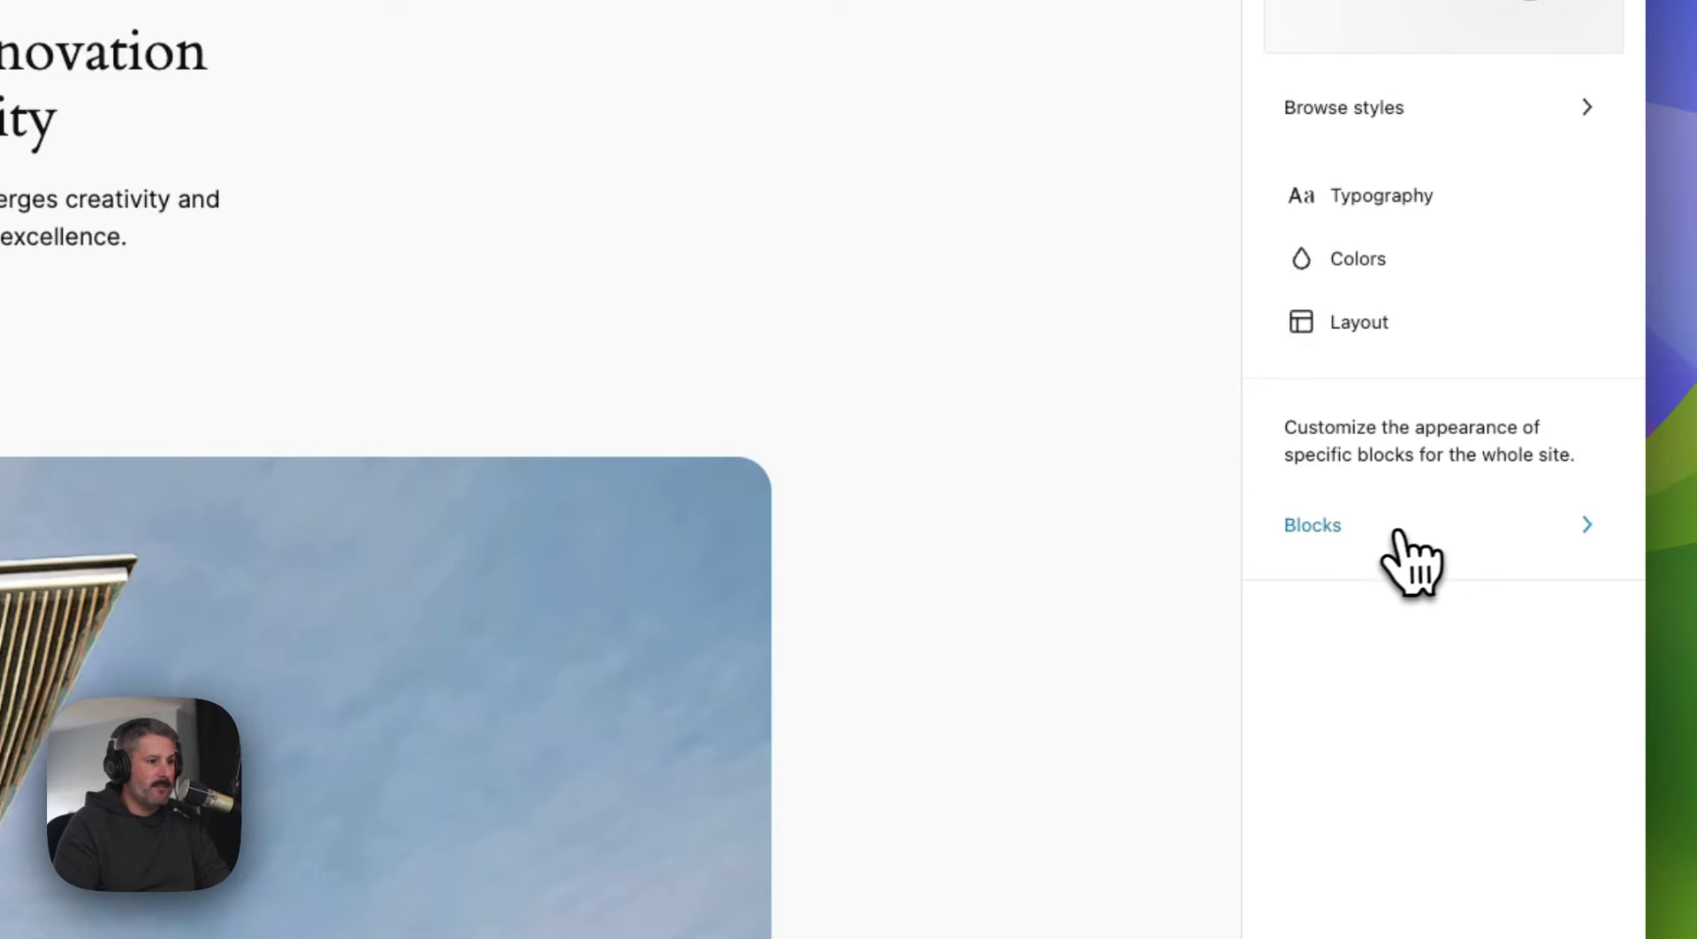
{"action": "left_click", "coordinate": [1397, 532]}
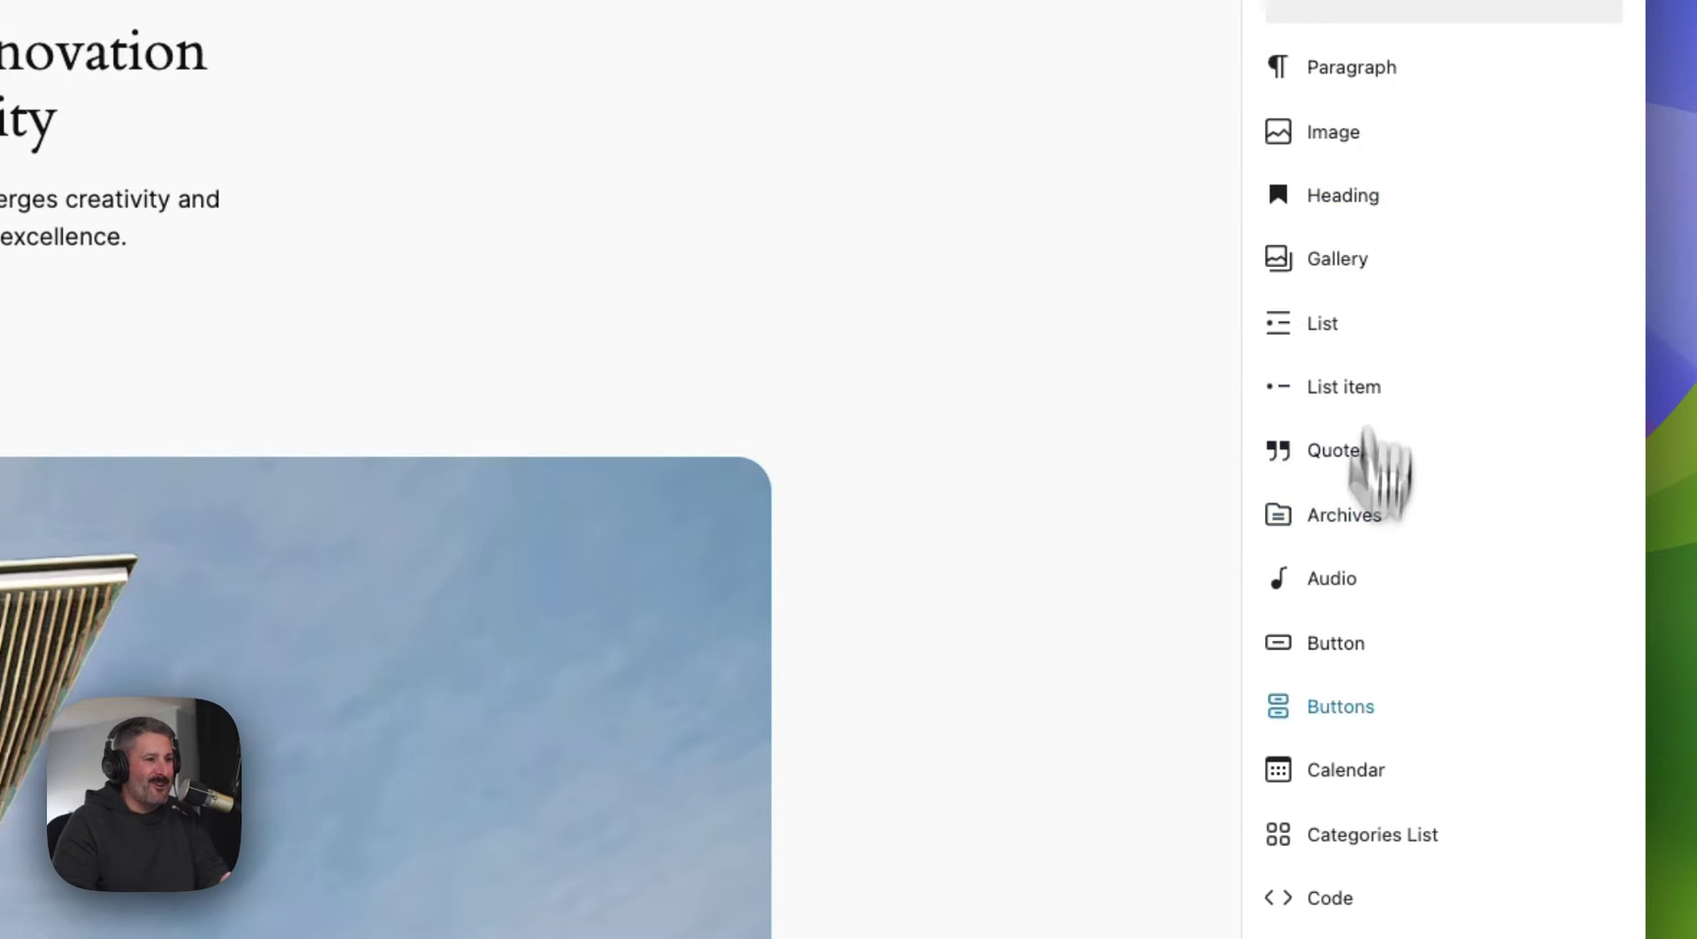
{"action": "scroll", "coordinate": [1370, 460], "scroll_direction": "down", "scroll_amount": 15}
{"action": "scroll", "coordinate": [1366, 513], "scroll_direction": "up", "scroll_amount": 12}
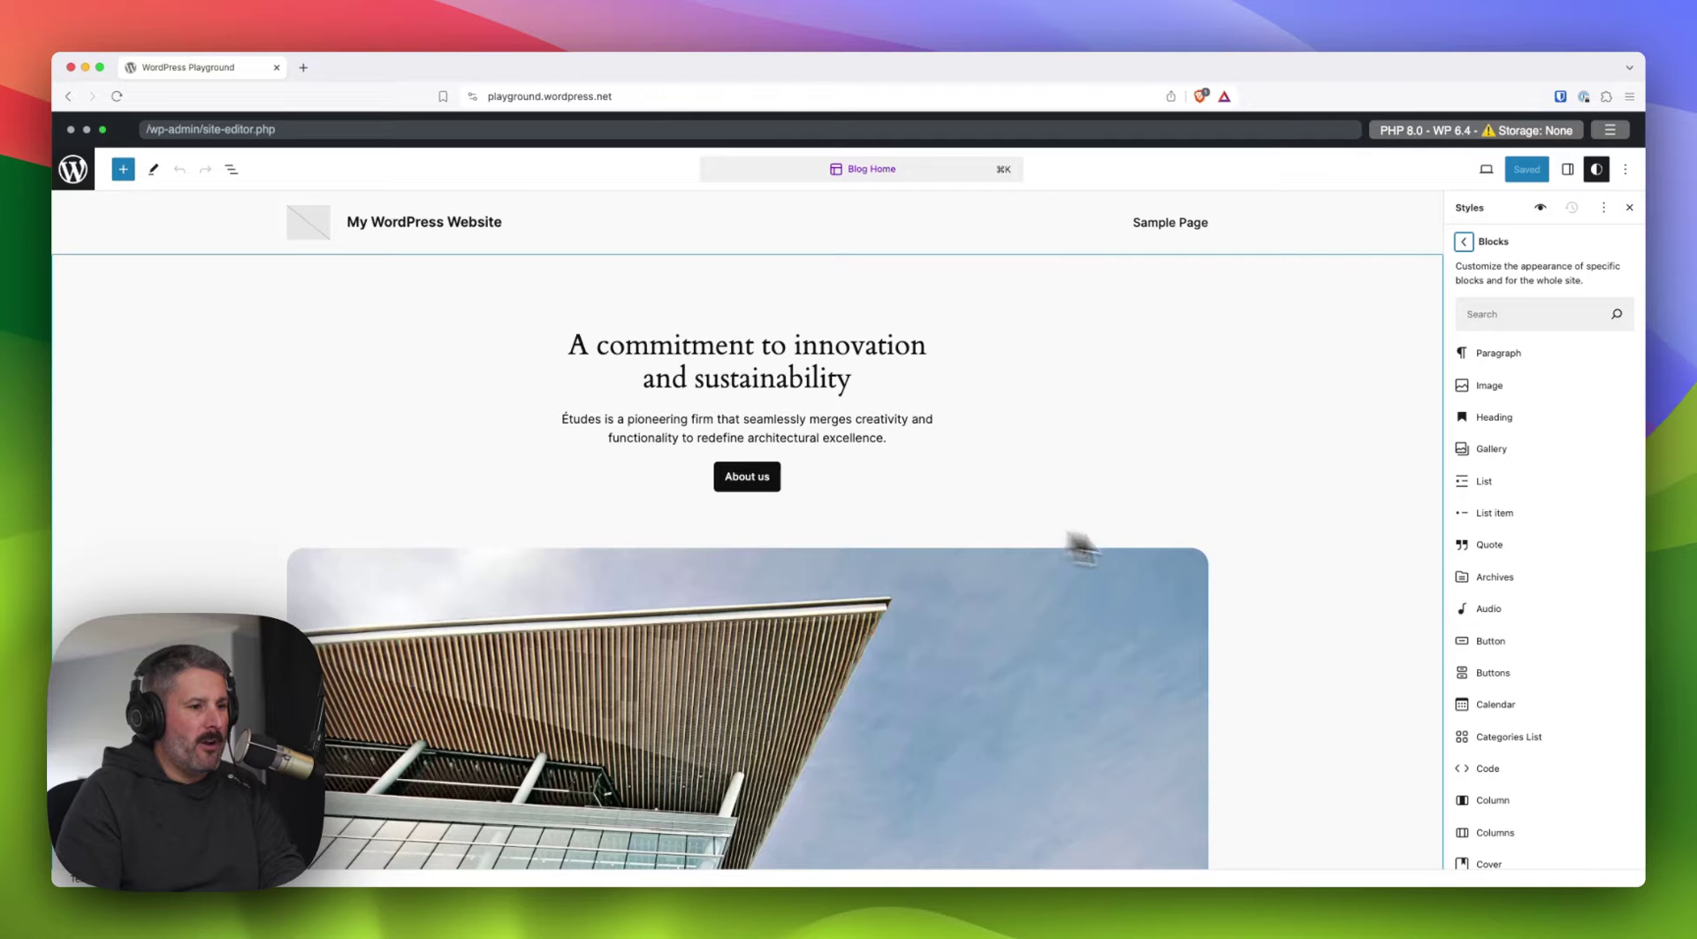
Open the Button block's global styles, preview the Outline variation, then return to the default Button styles
{"action": "left_click", "coordinate": [1494, 642]}
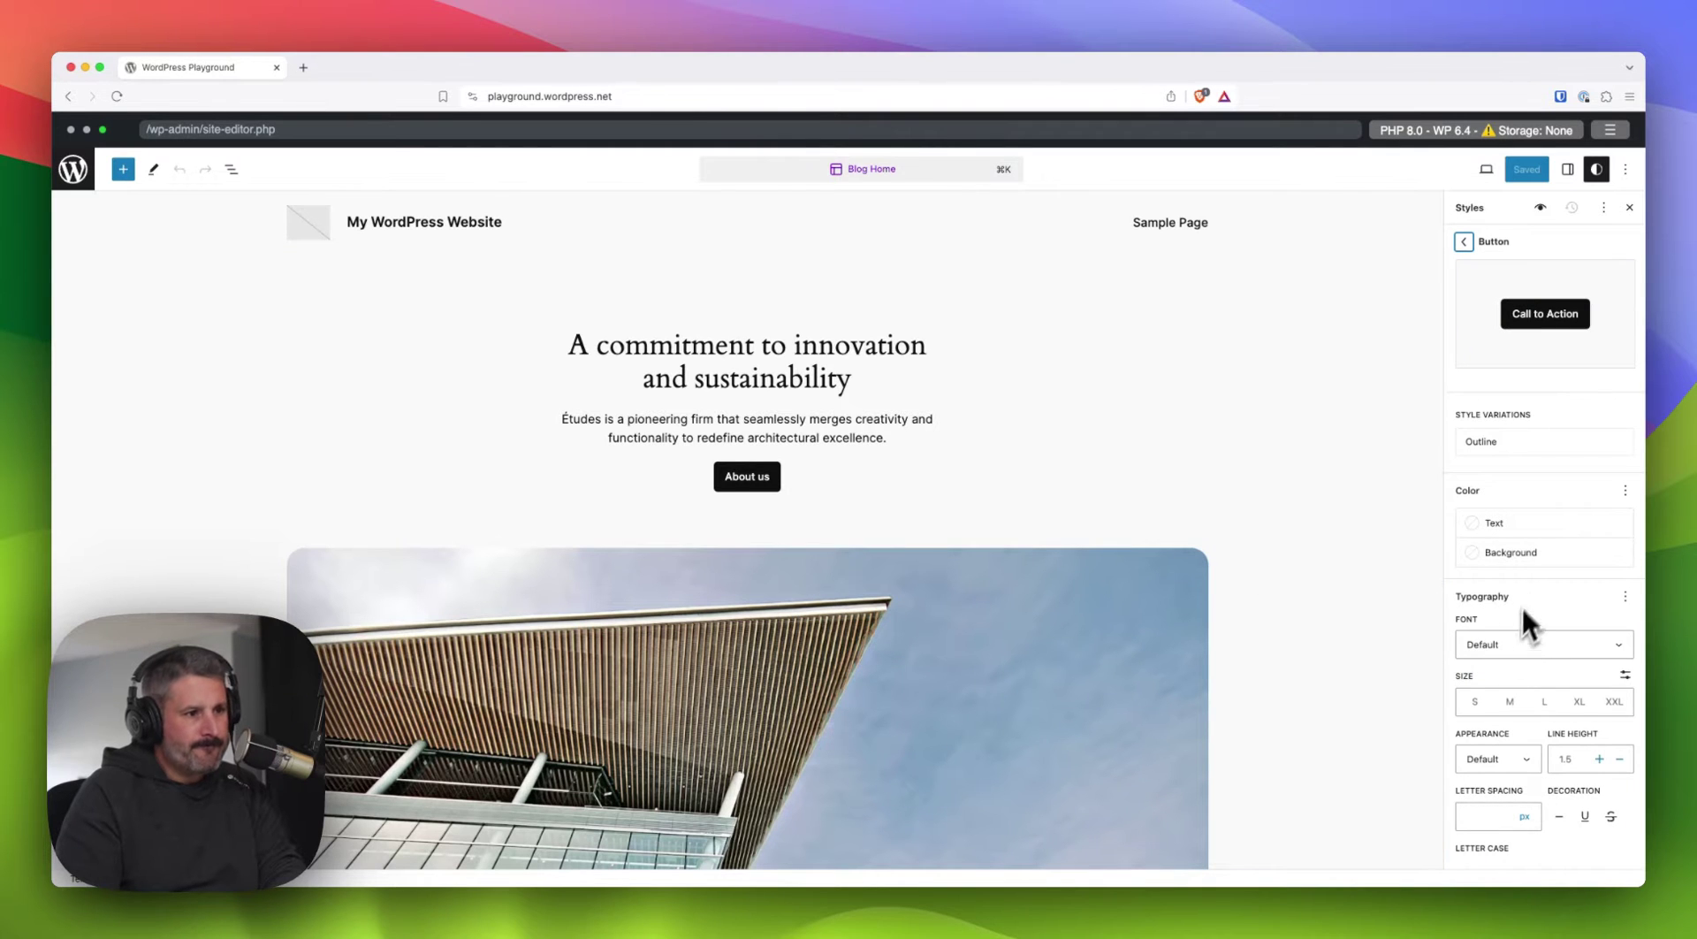
{"action": "scroll", "coordinate": [1535, 575], "scroll_direction": "down", "scroll_amount": 5}
{"action": "scroll", "coordinate": [1544, 587], "scroll_direction": "up", "scroll_amount": 5}
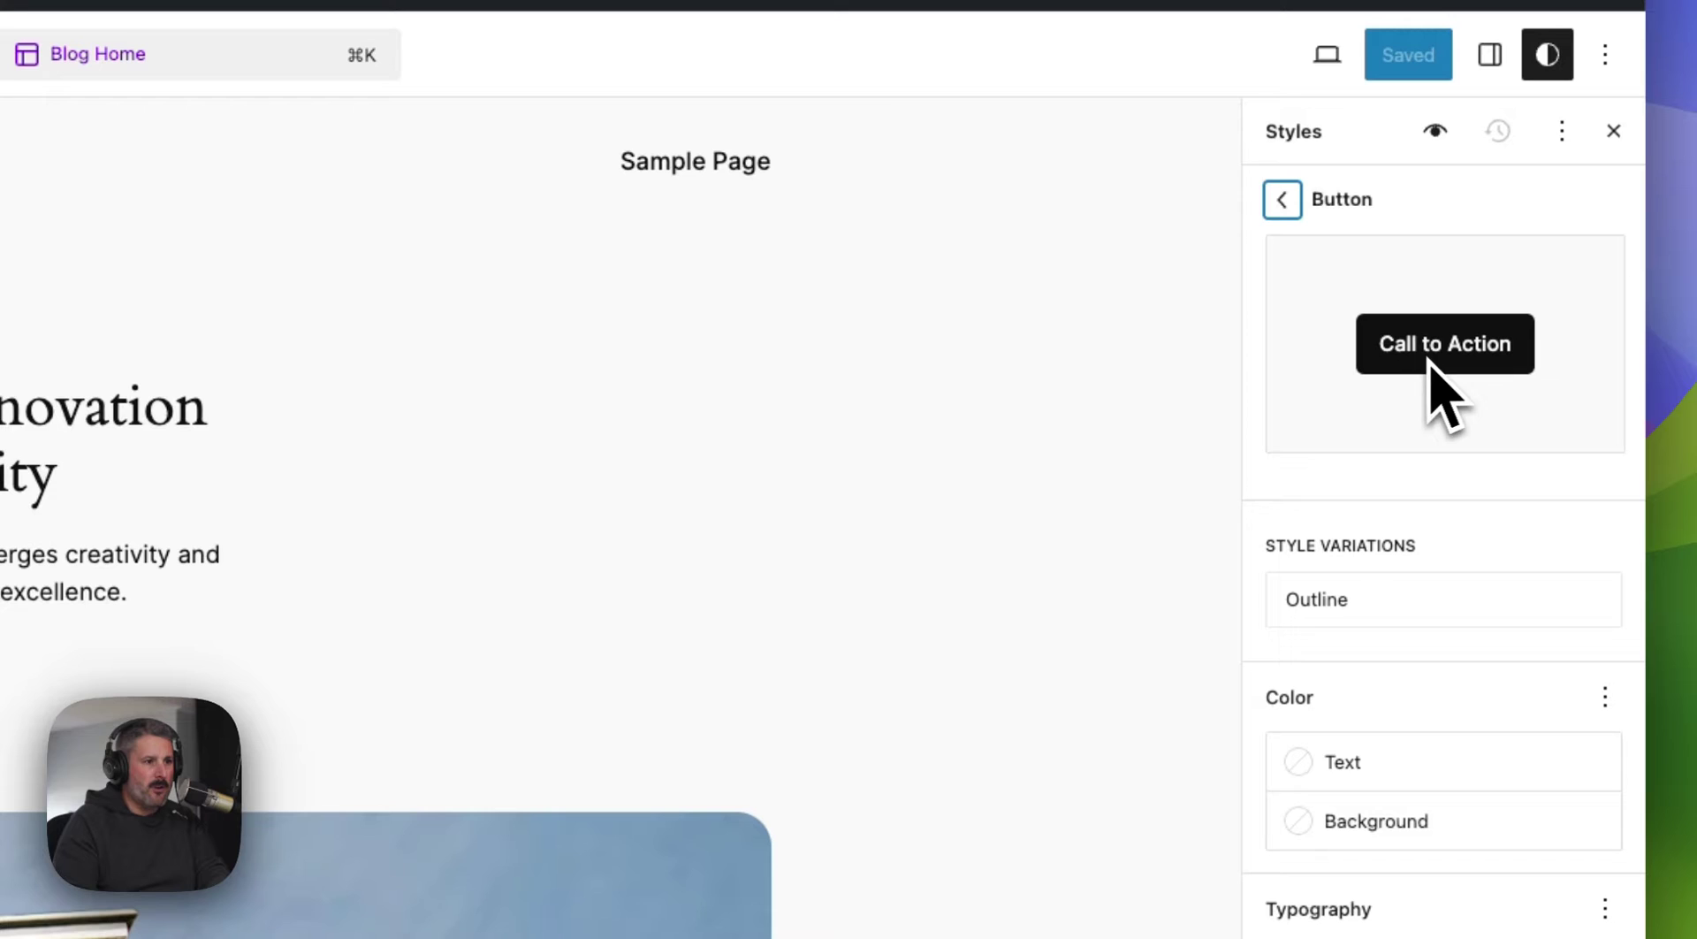
{"action": "left_click", "coordinate": [1410, 609]}
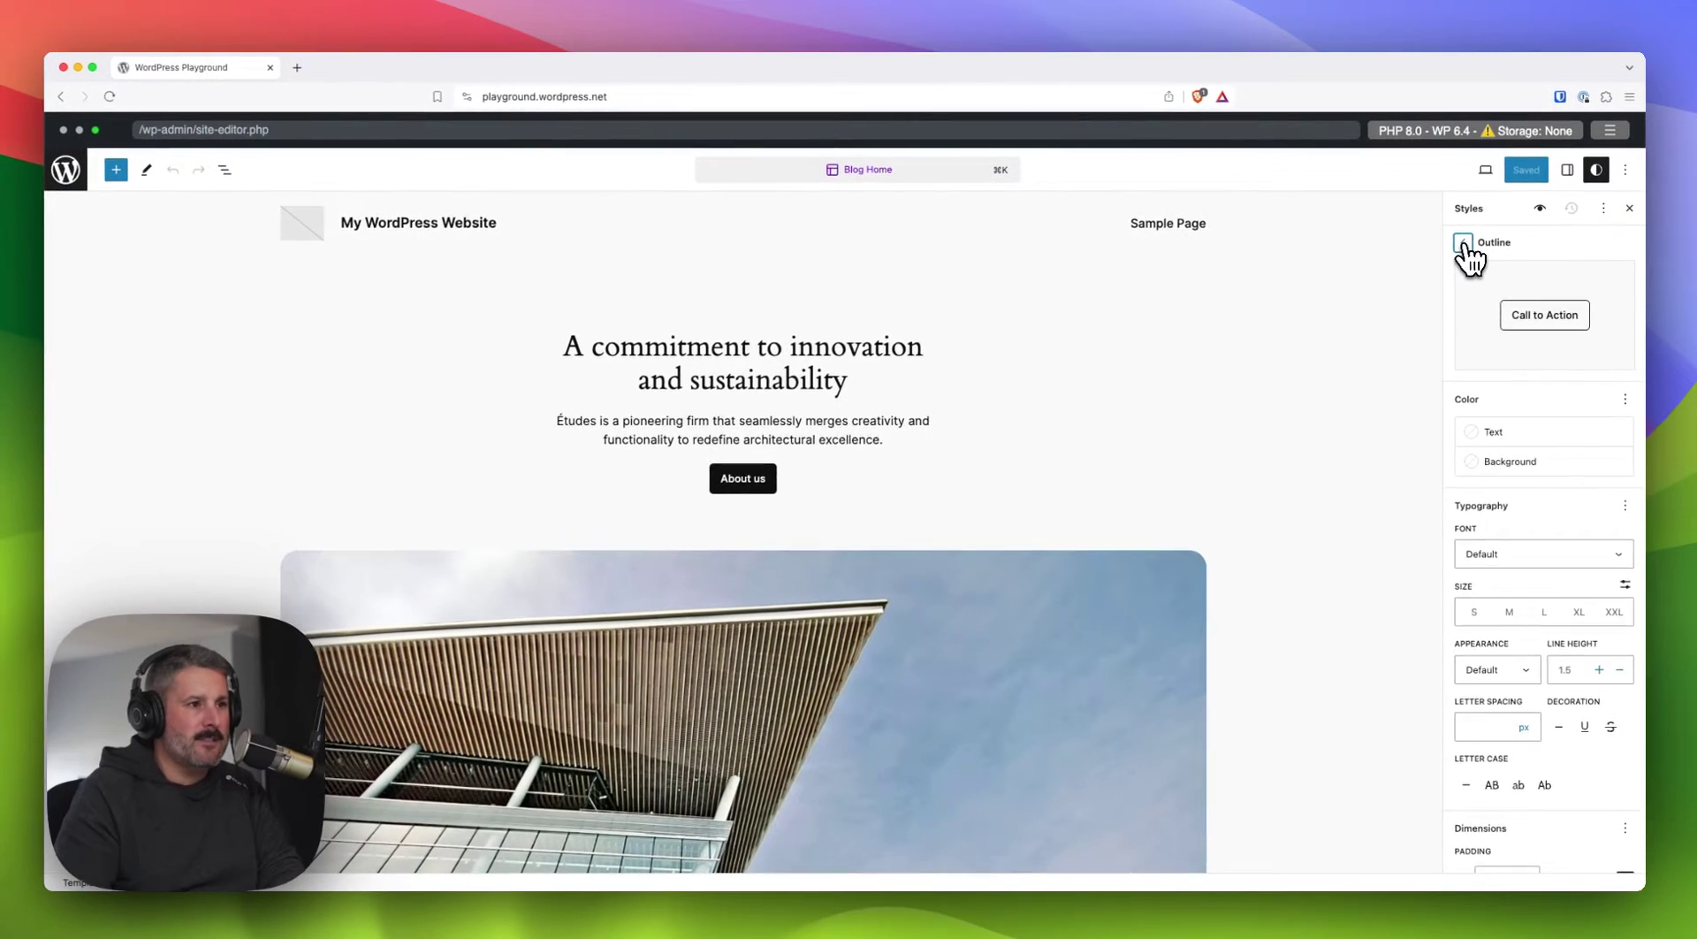
{"action": "left_click", "coordinate": [1465, 248]}
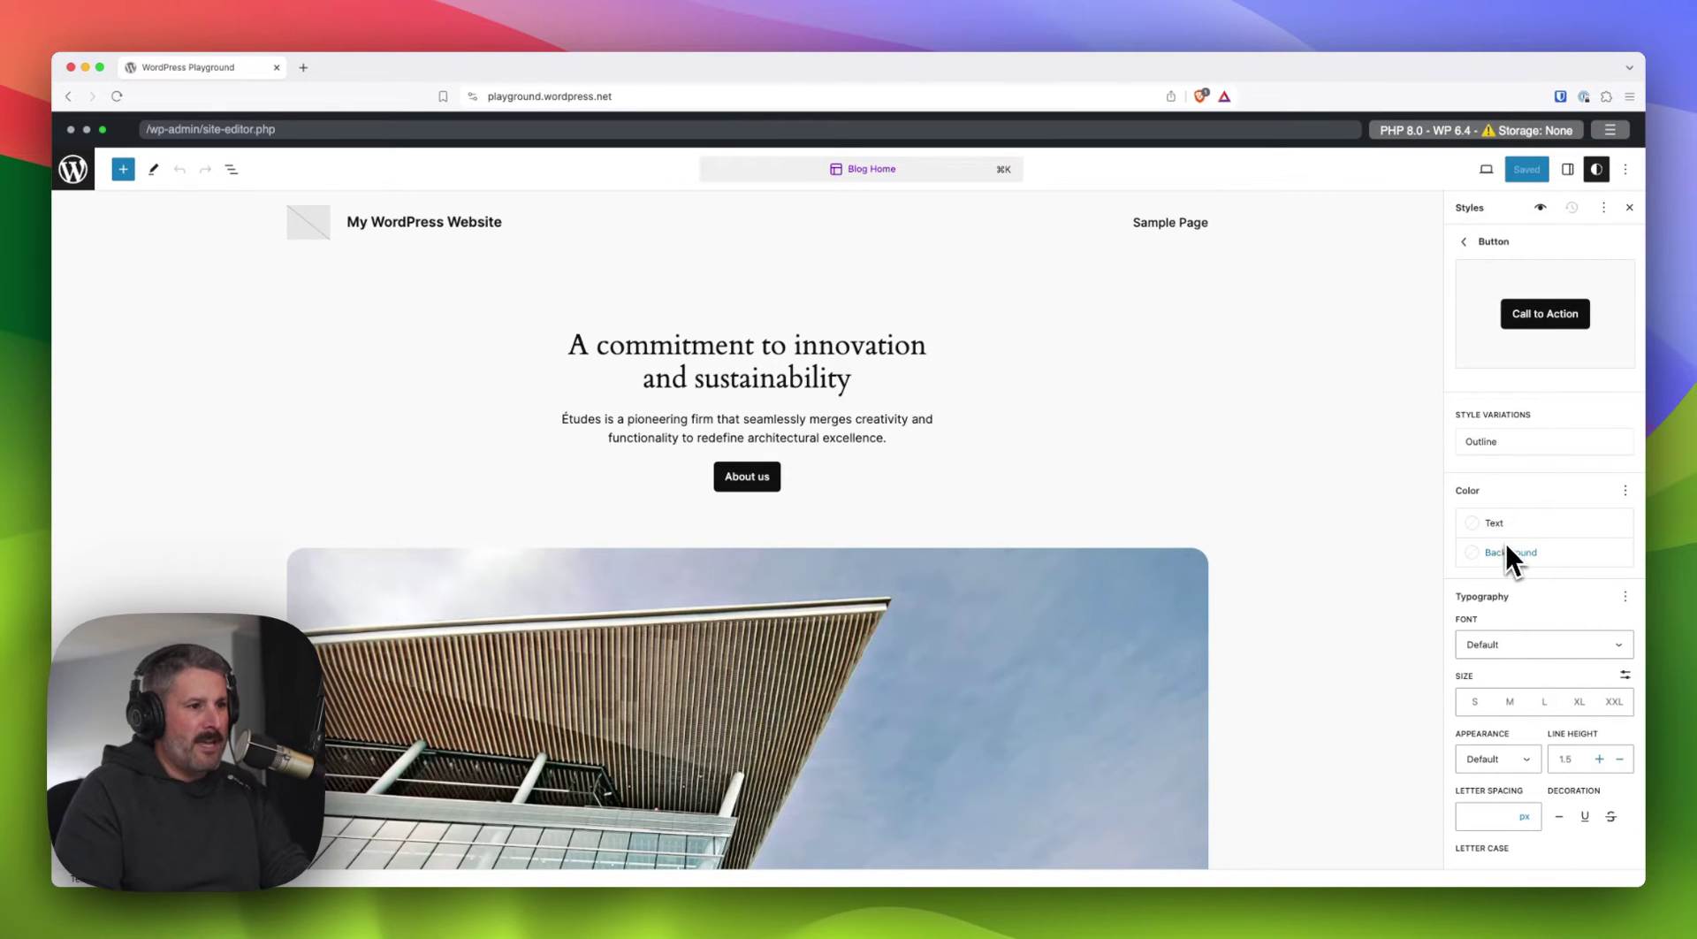
Set the Button block's text colour to orange and its background to green
{"action": "scroll", "coordinate": [1499, 541], "scroll_direction": "down", "scroll_amount": 1}
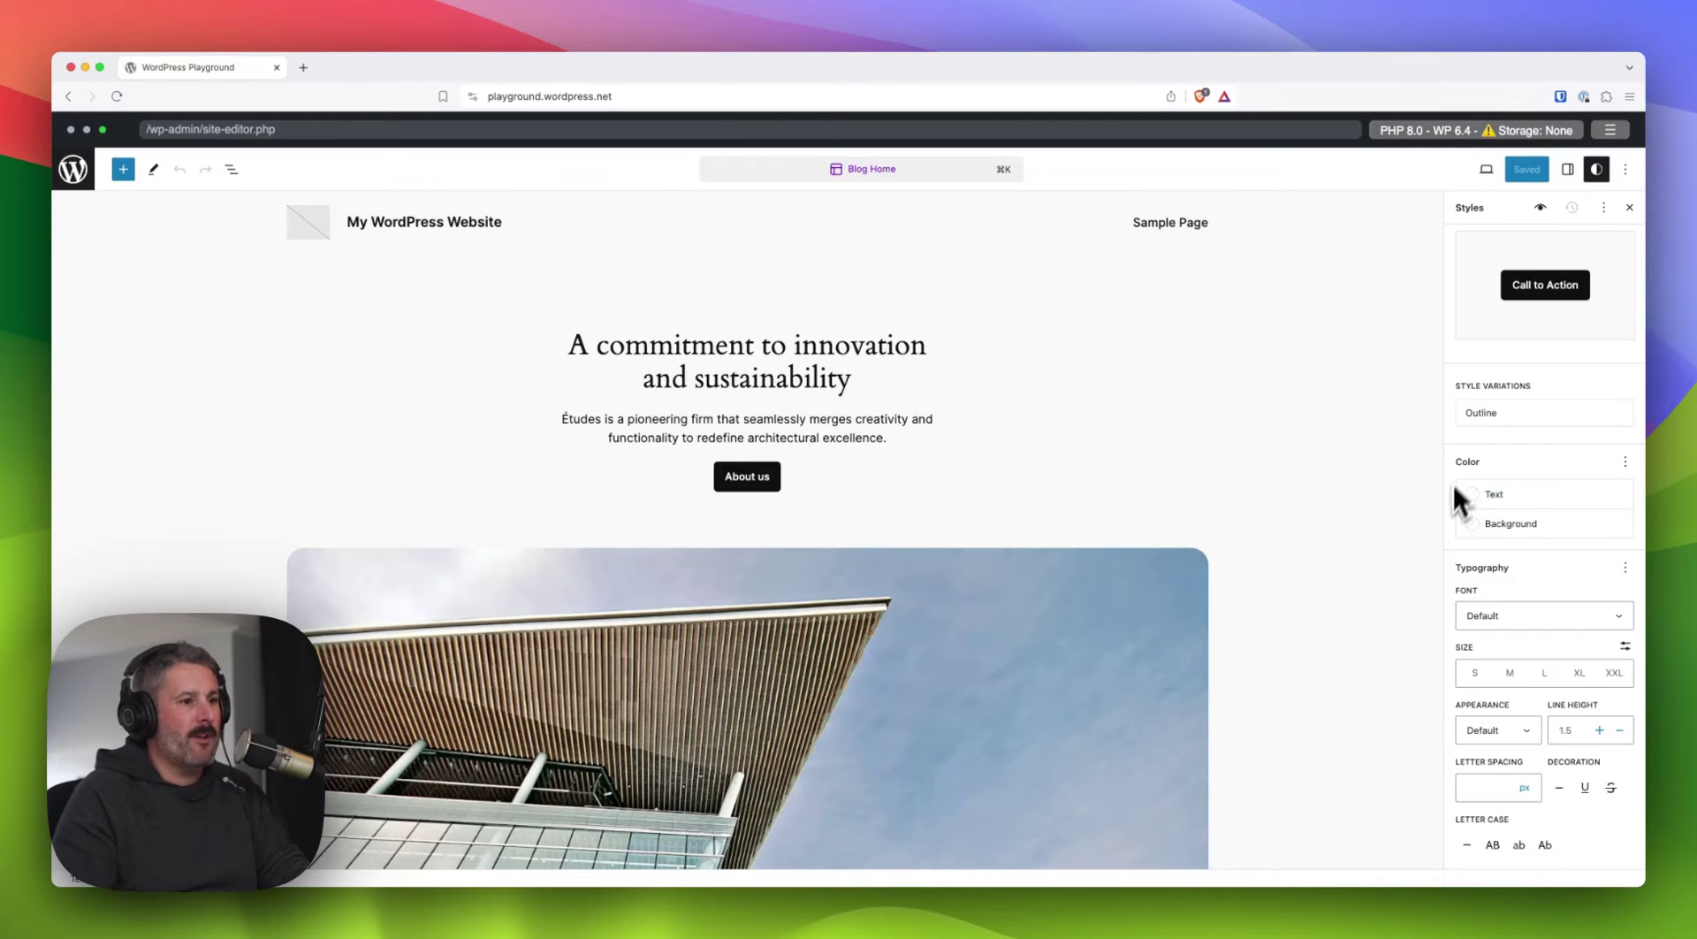
{"action": "scroll", "coordinate": [1457, 500], "scroll_direction": "down", "scroll_amount": 1}
{"action": "left_click", "coordinate": [1470, 469]}
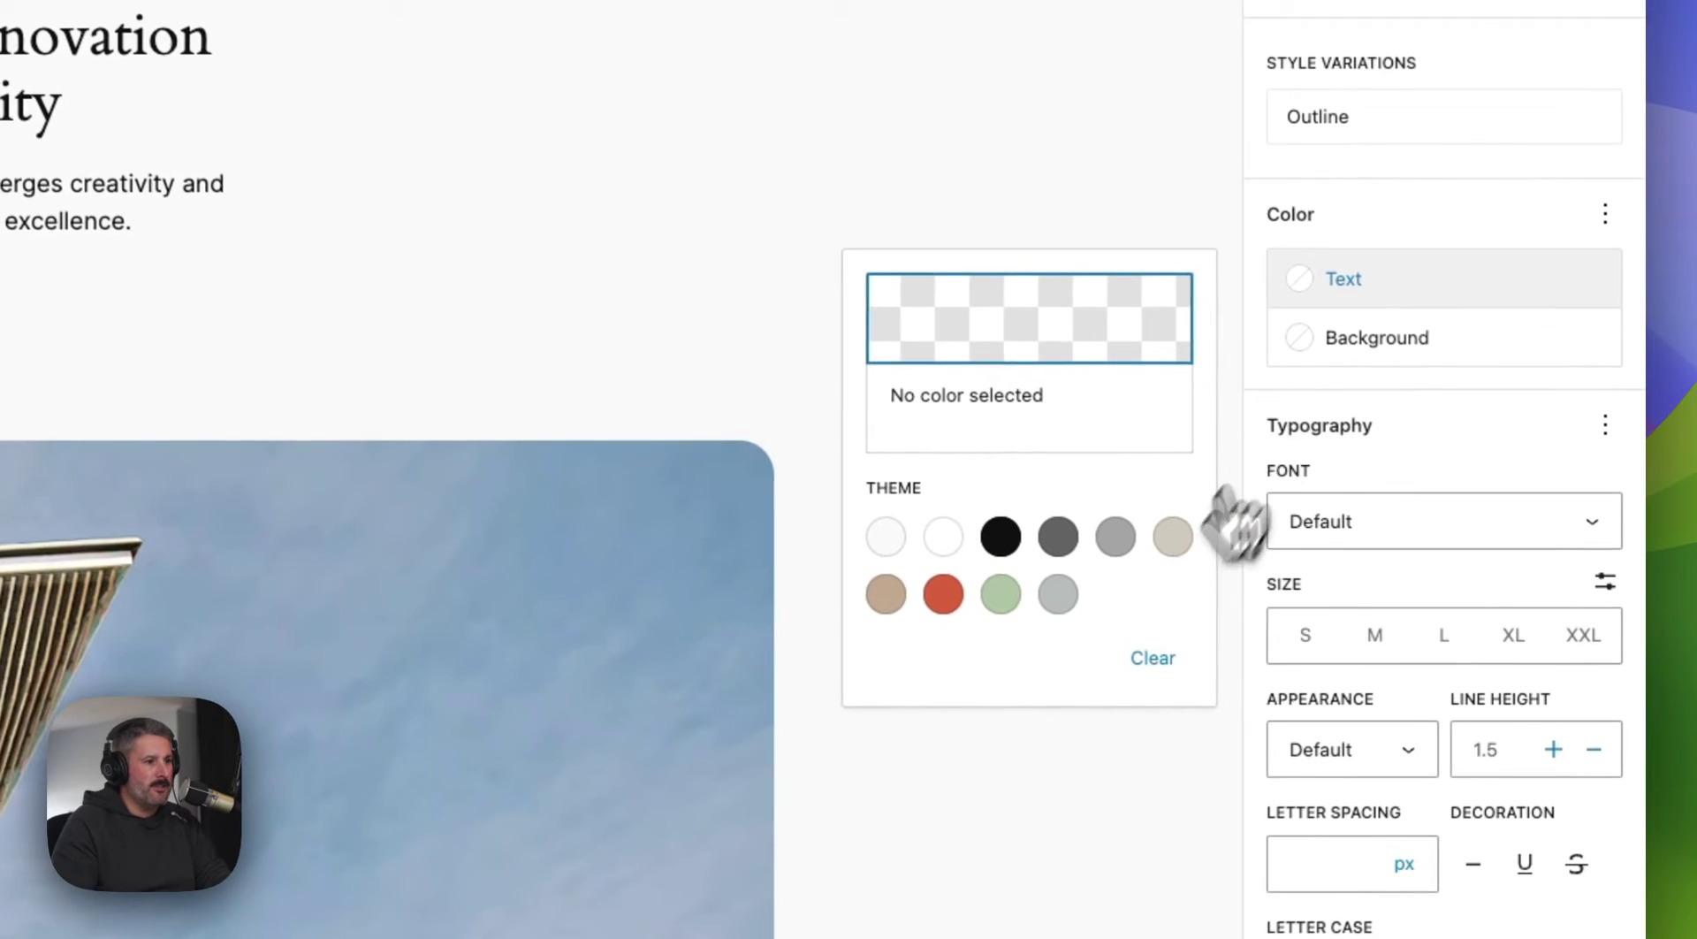
{"action": "left_click", "coordinate": [943, 592]}
{"action": "left_click", "coordinate": [1366, 346]}
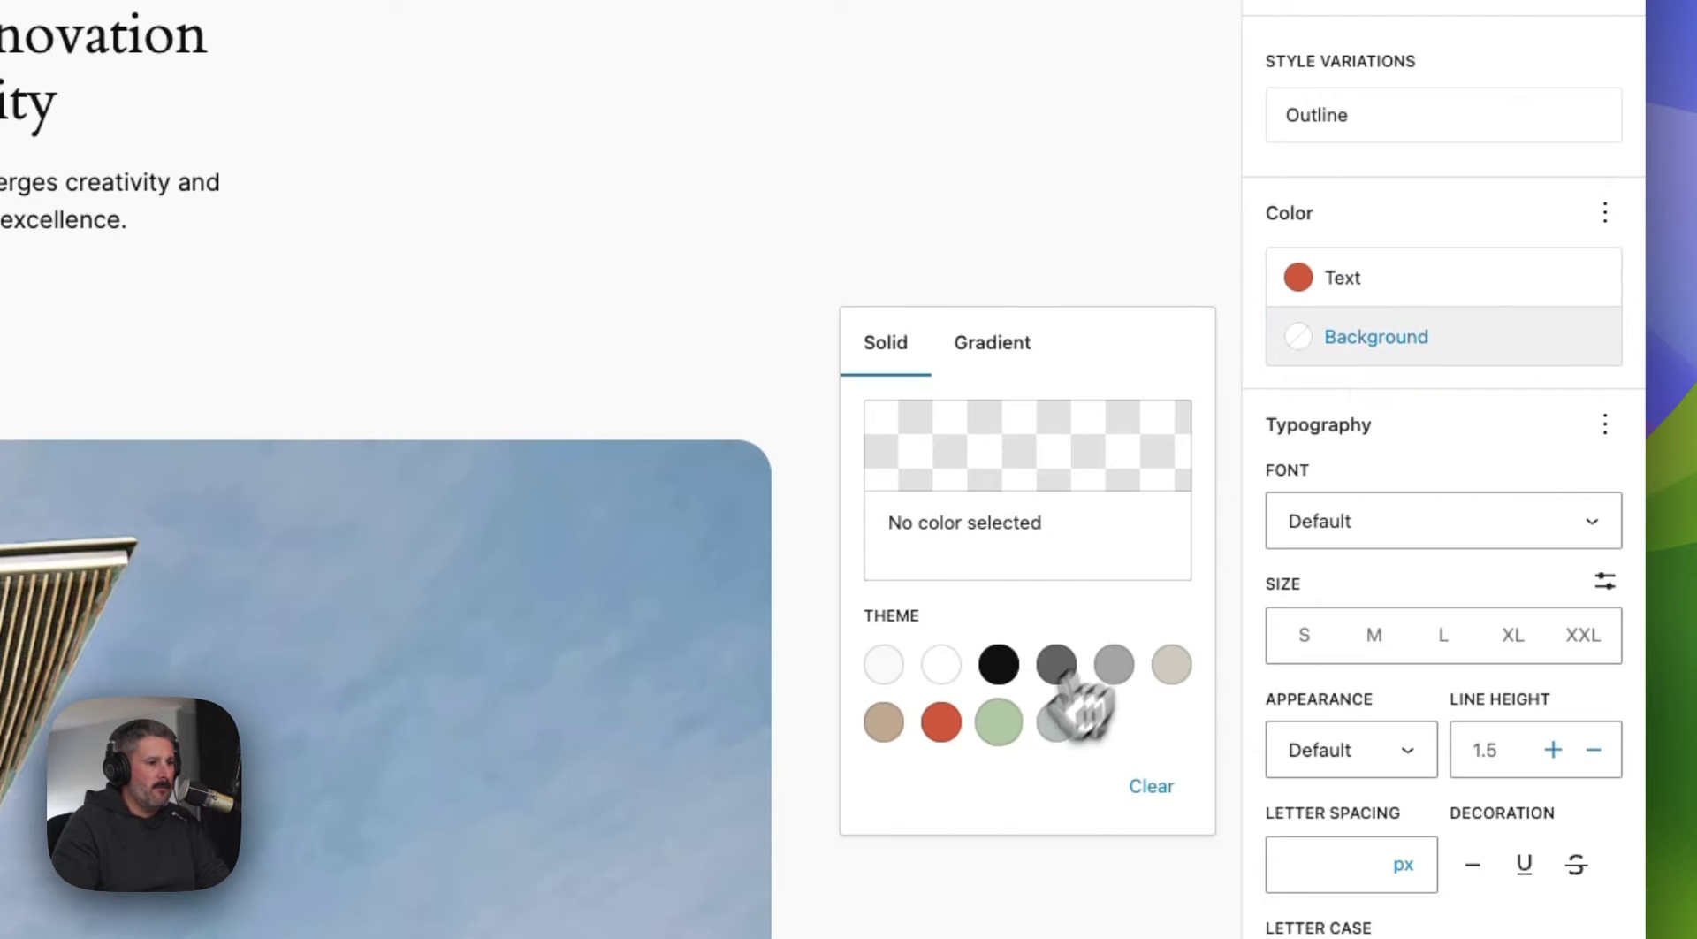
{"action": "left_click", "coordinate": [999, 722]}
{"action": "left_click", "coordinate": [1423, 305]}
Make button text extra-large (XL) and capitalized, and increase vertical and side padding
{"action": "scroll", "coordinate": [1056, 539], "scroll_direction": "down", "scroll_amount": 5}
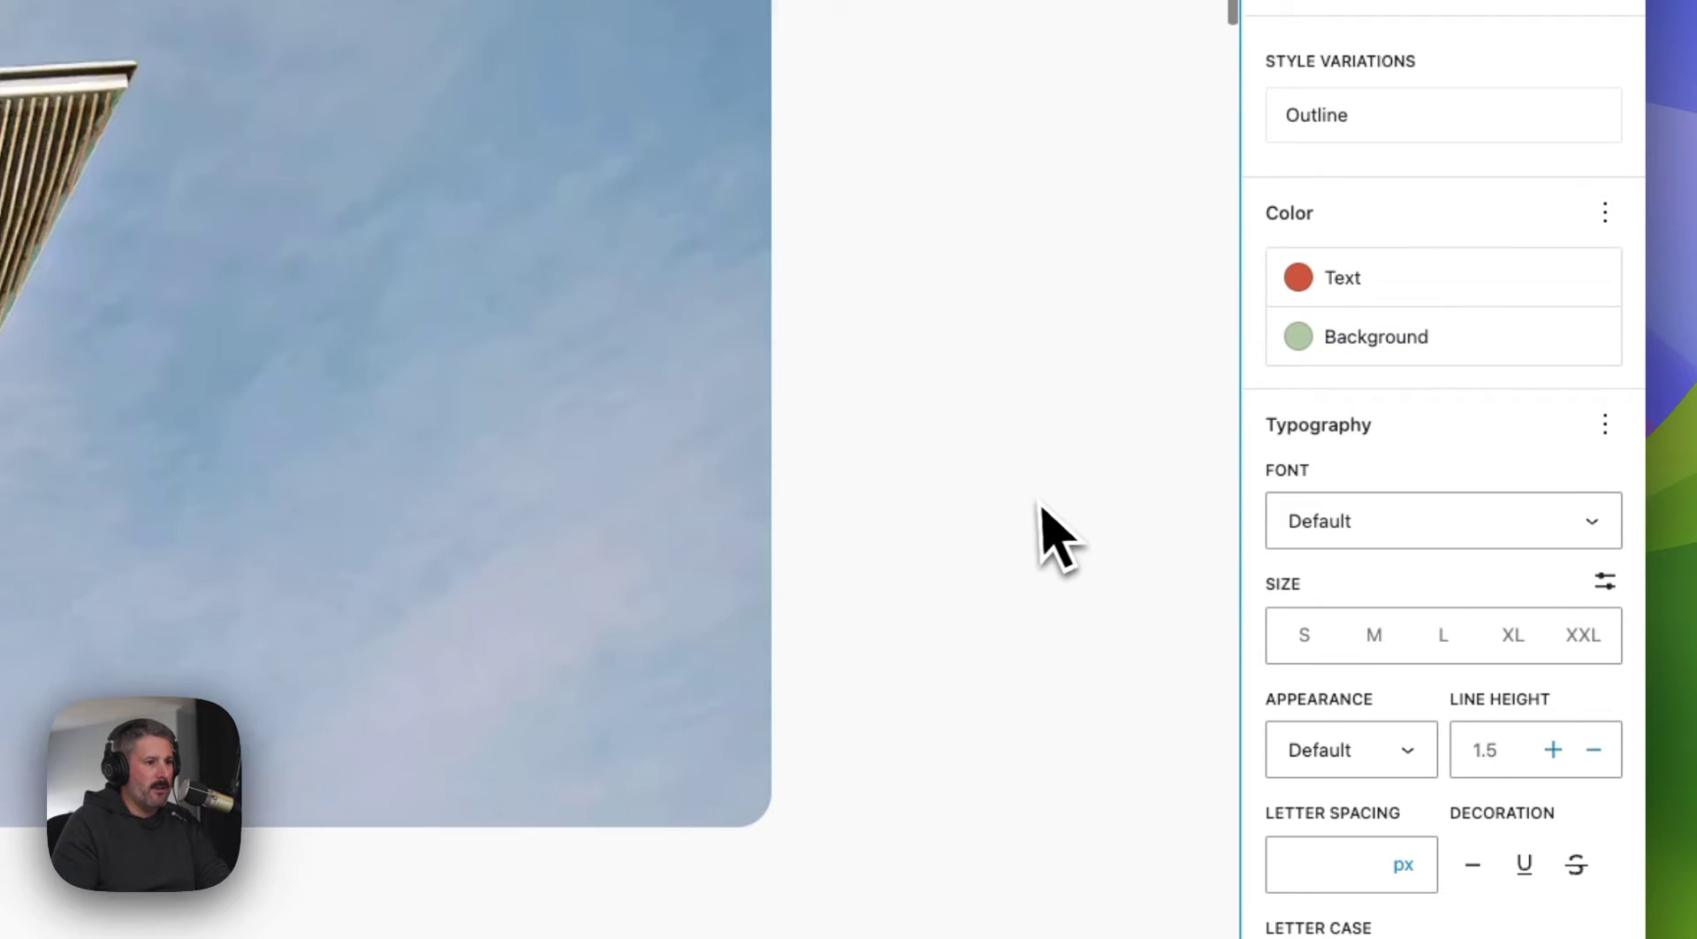
{"action": "scroll", "coordinate": [768, 279], "scroll_direction": "up", "scroll_amount": 5}
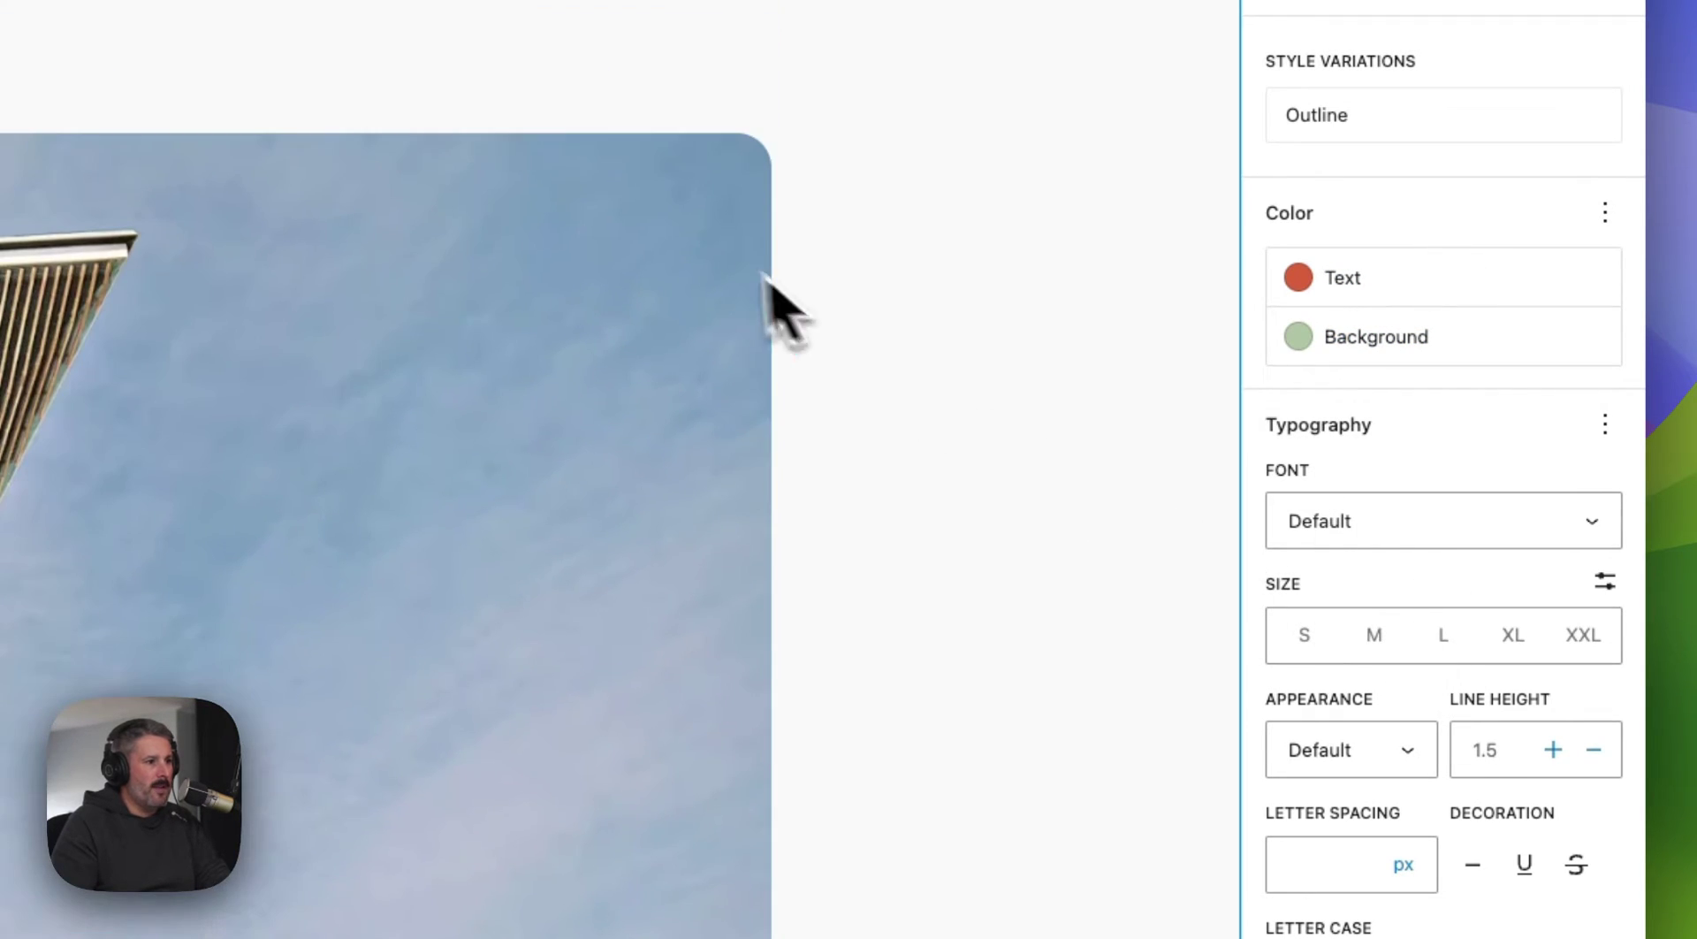
{"action": "left_click", "coordinate": [1514, 635]}
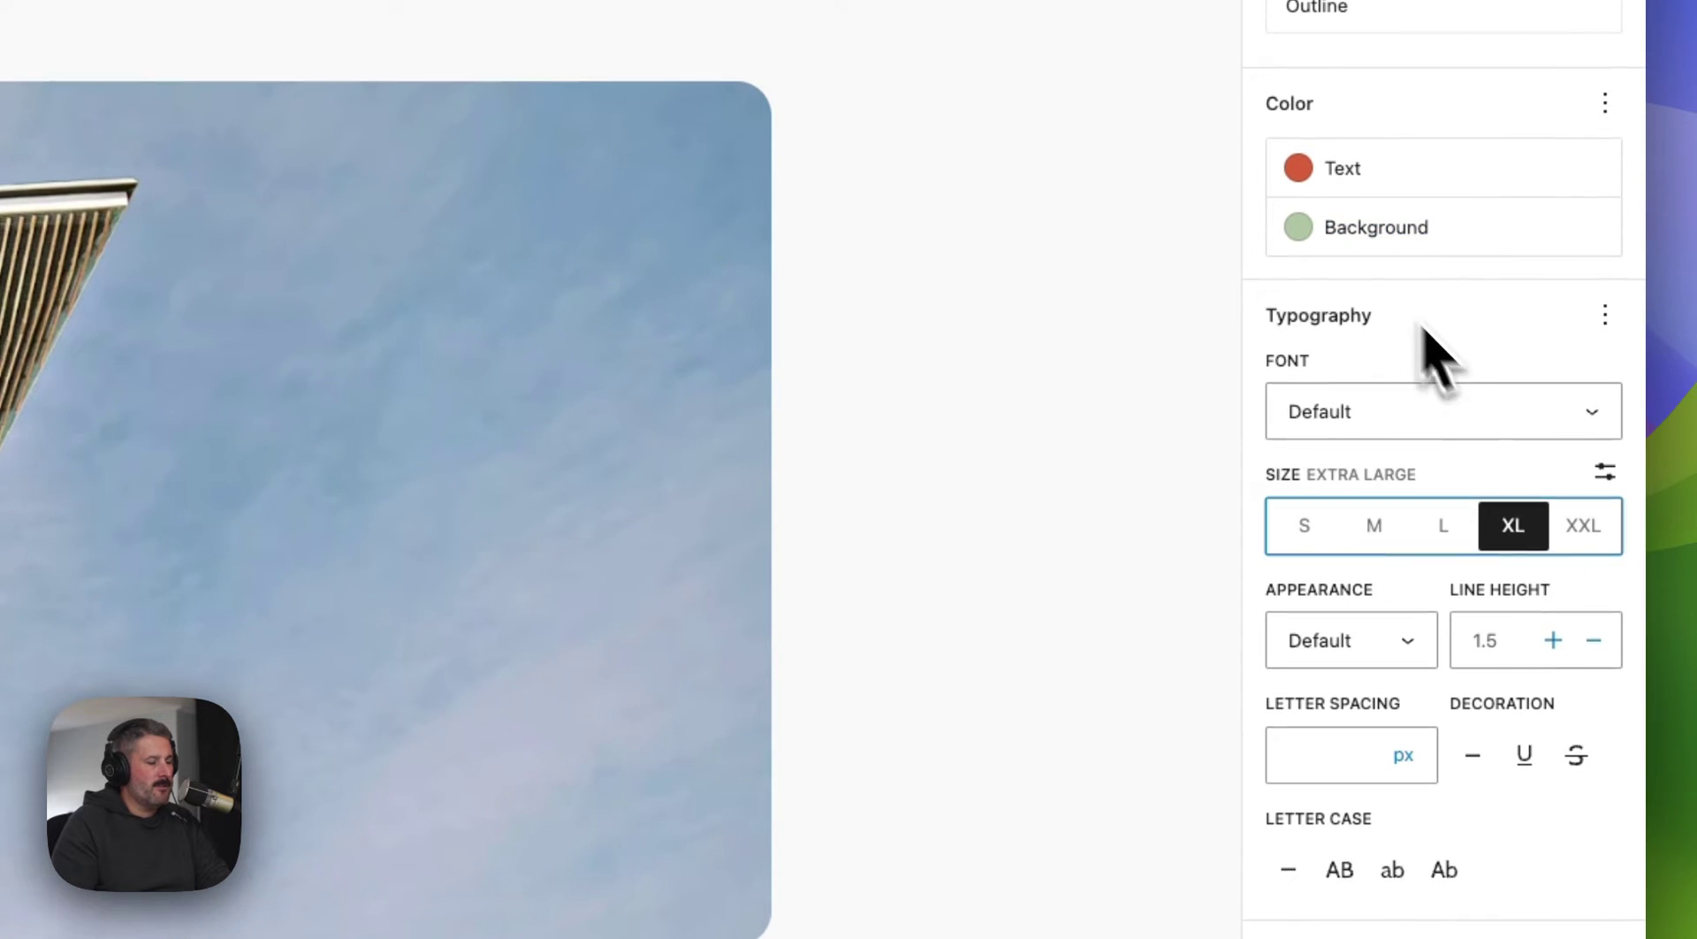
{"action": "scroll", "coordinate": [1388, 729], "scroll_direction": "down", "scroll_amount": 2}
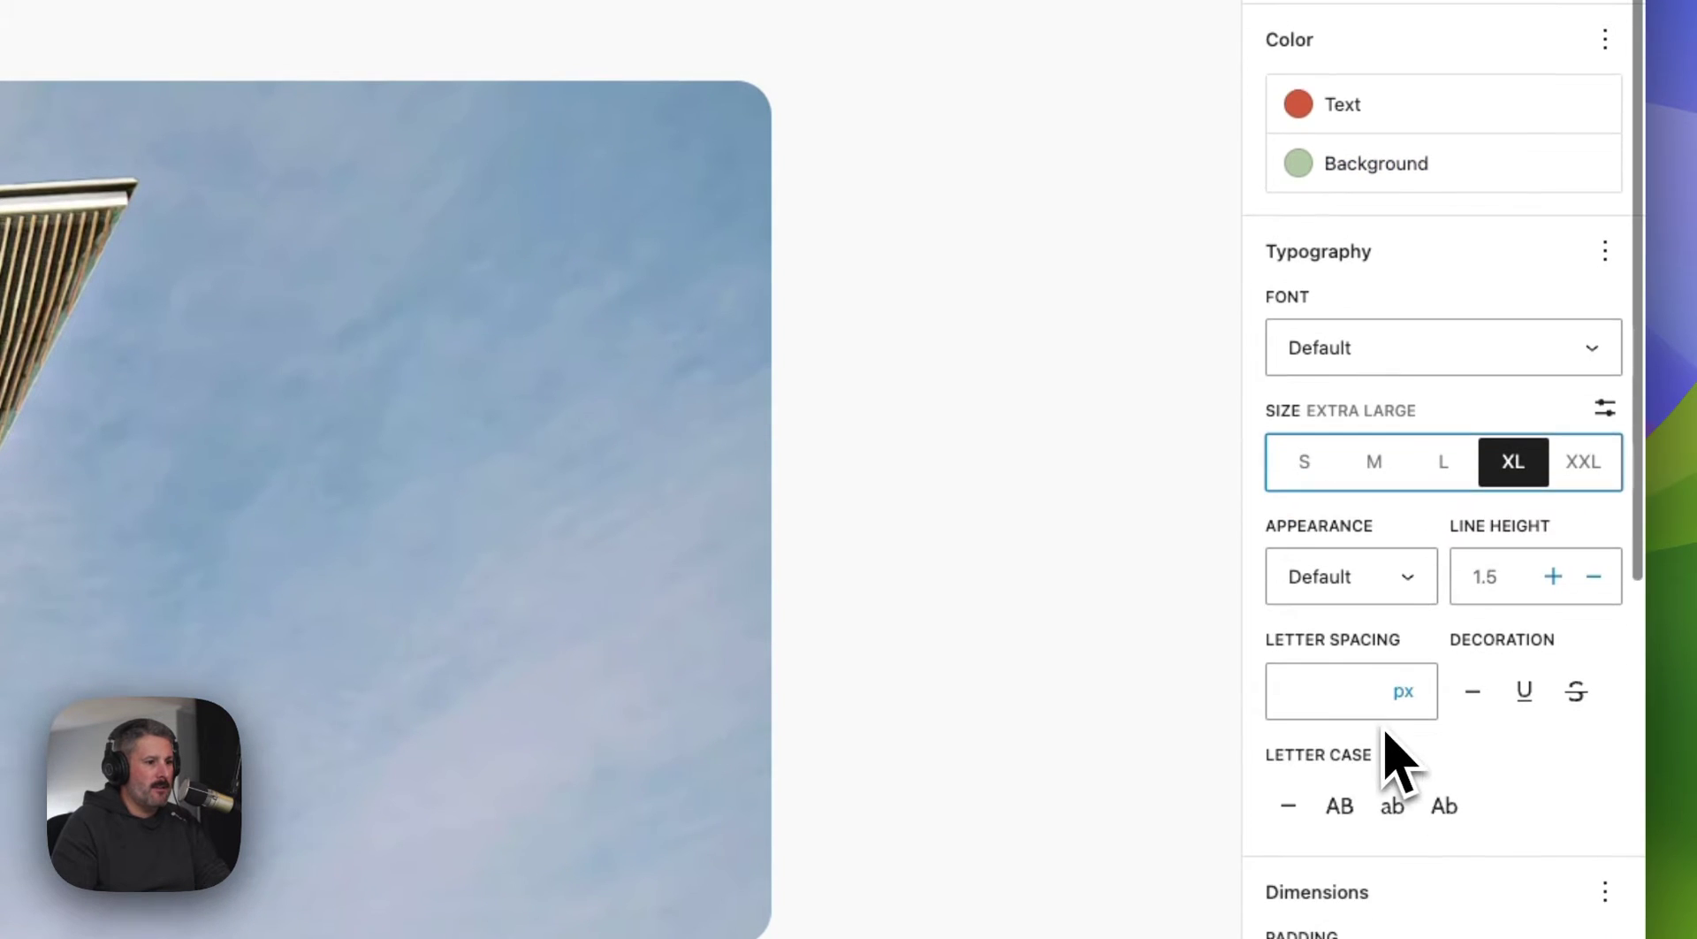
{"action": "scroll", "coordinate": [1393, 756], "scroll_direction": "down", "scroll_amount": 7}
{"action": "left_click", "coordinate": [1443, 190]}
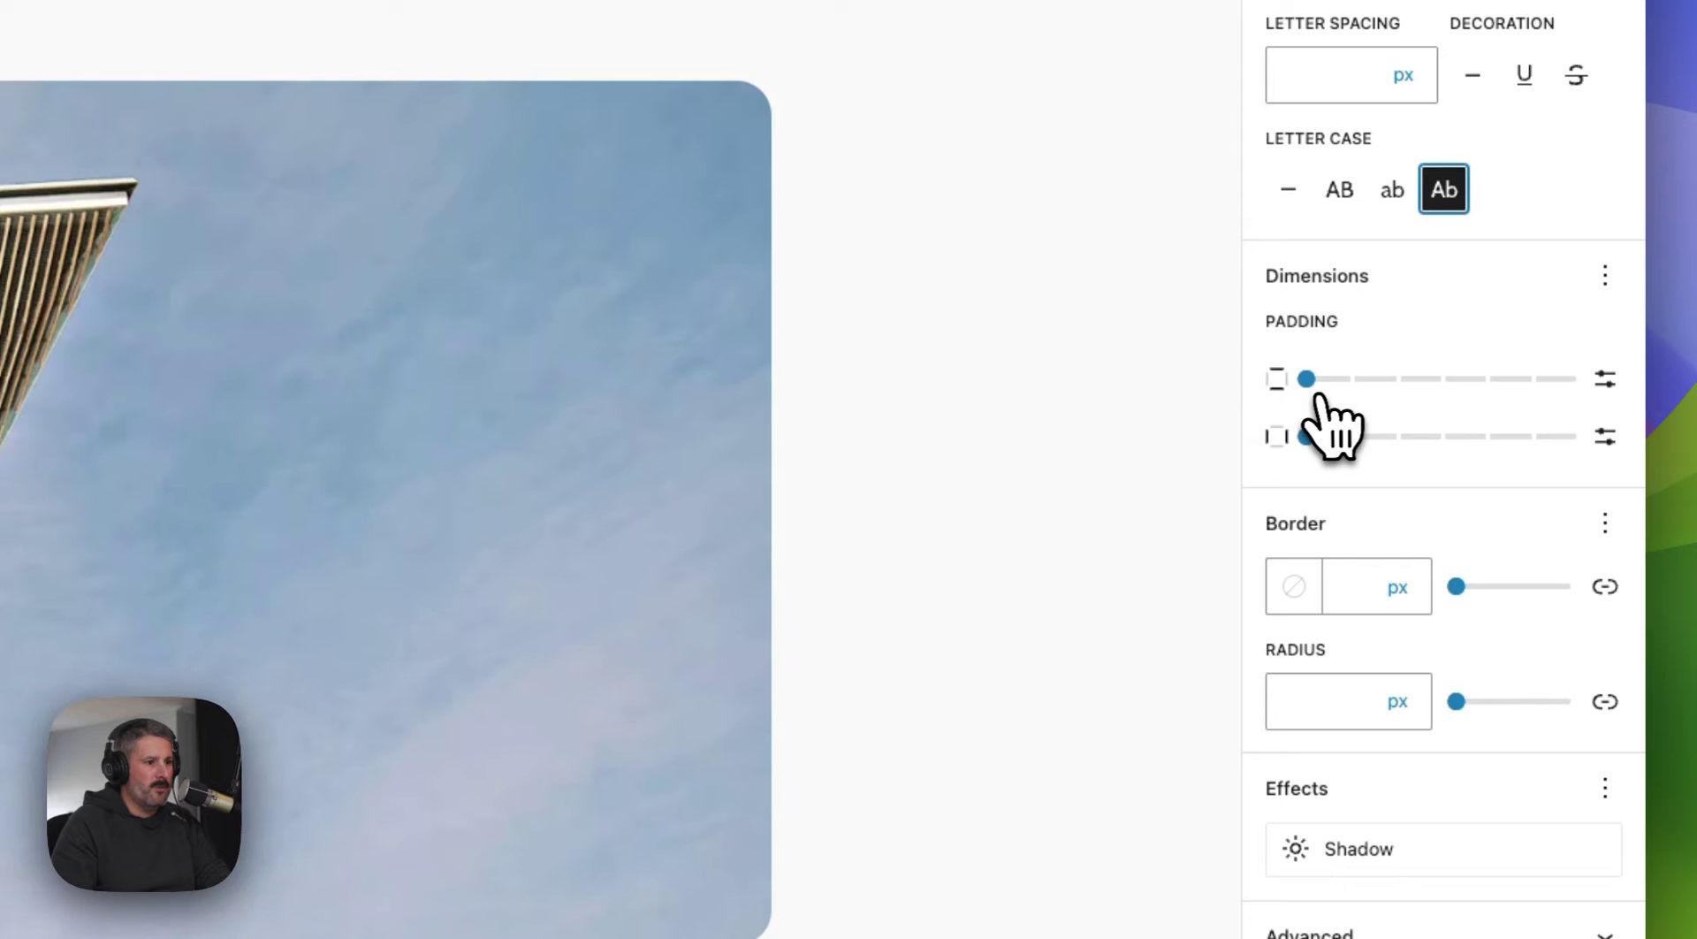
{"action": "left_click_drag", "start_coordinate": [1306, 378], "coordinate": [1441, 378]}
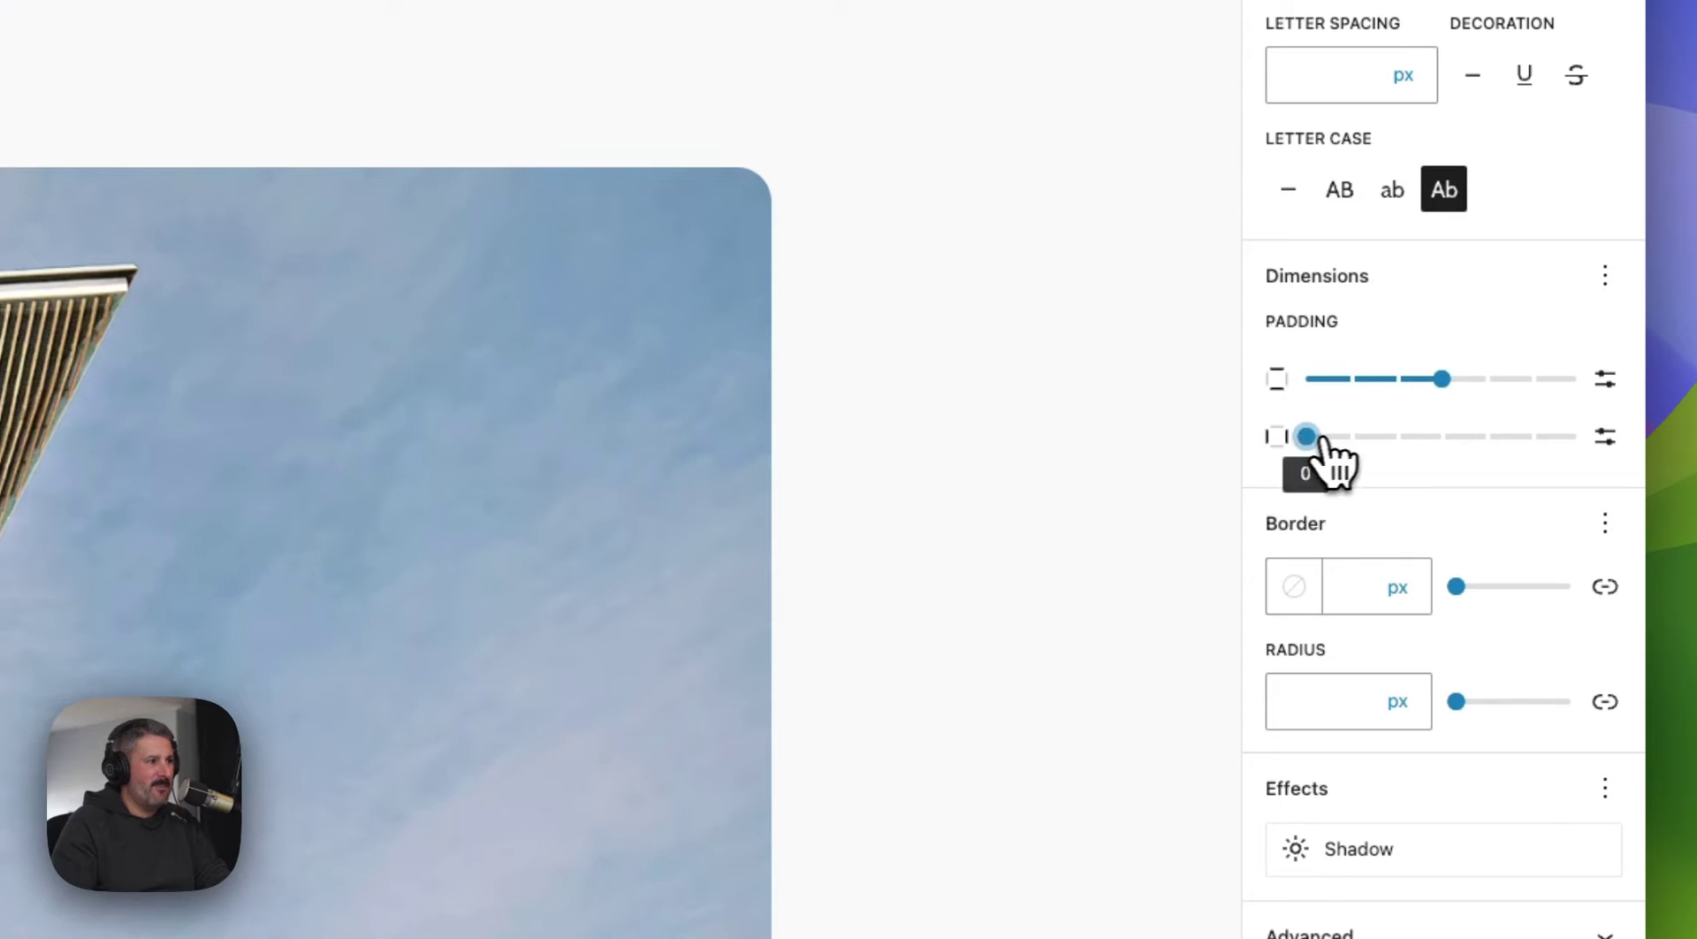
{"action": "left_click_drag", "start_coordinate": [1325, 440], "coordinate": [1394, 447]}
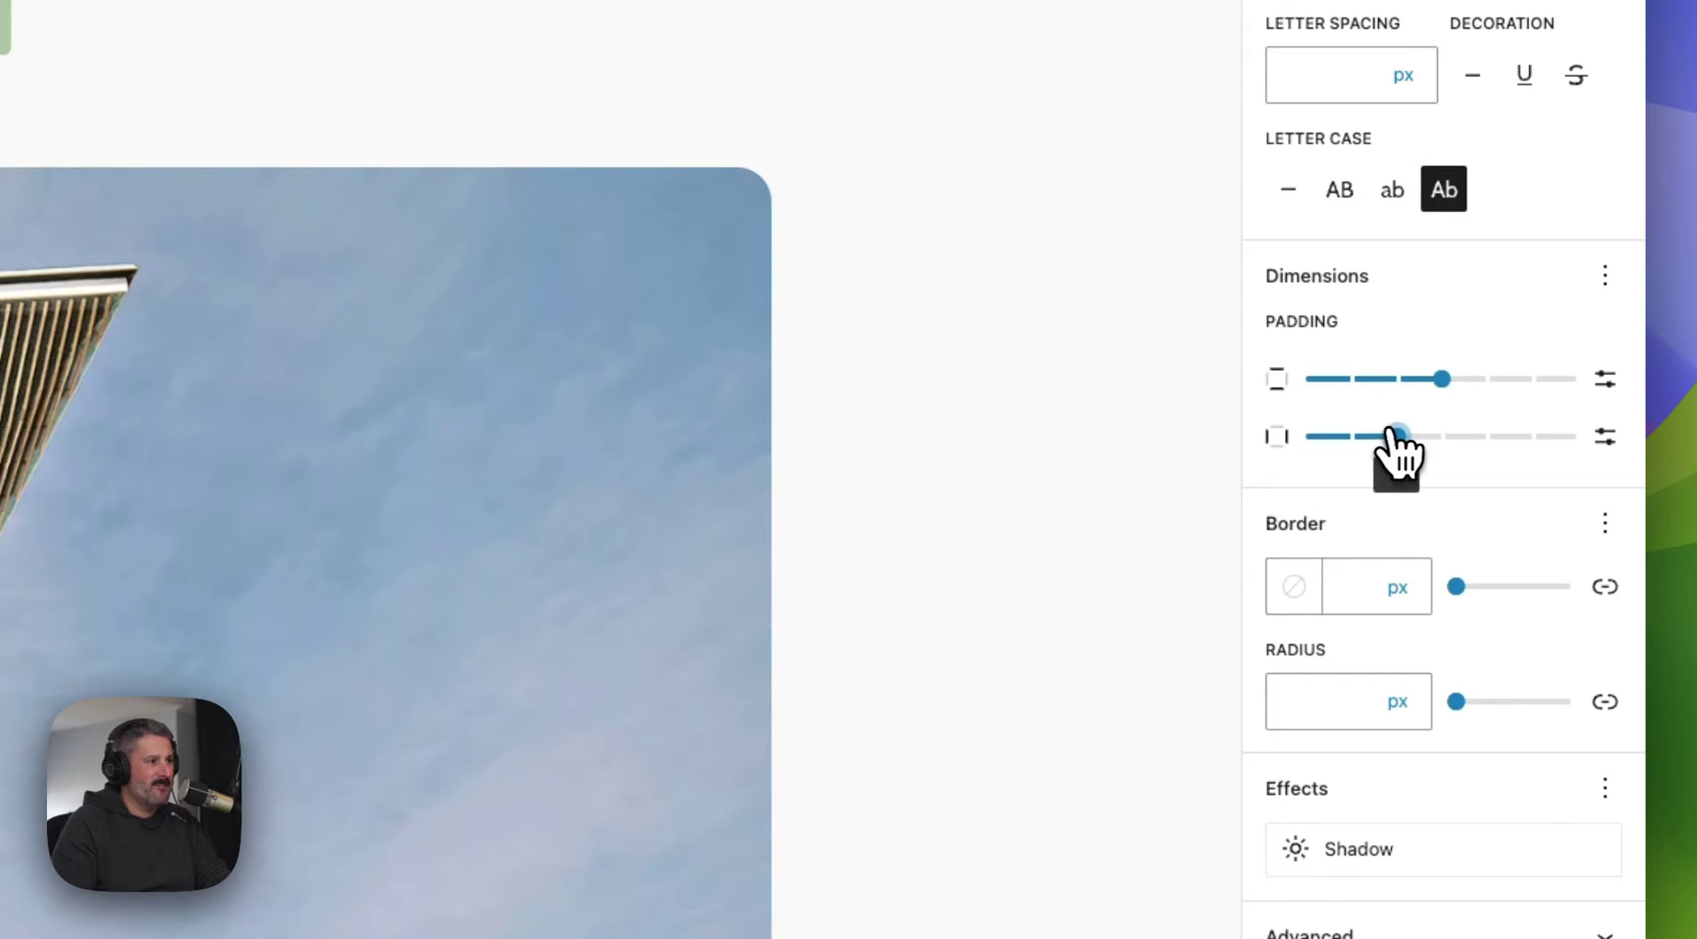
Give buttons a black border of width 1, change its line style, and square off the corners
{"action": "left_click", "coordinate": [1305, 592]}
{"action": "left_click", "coordinate": [991, 394]}
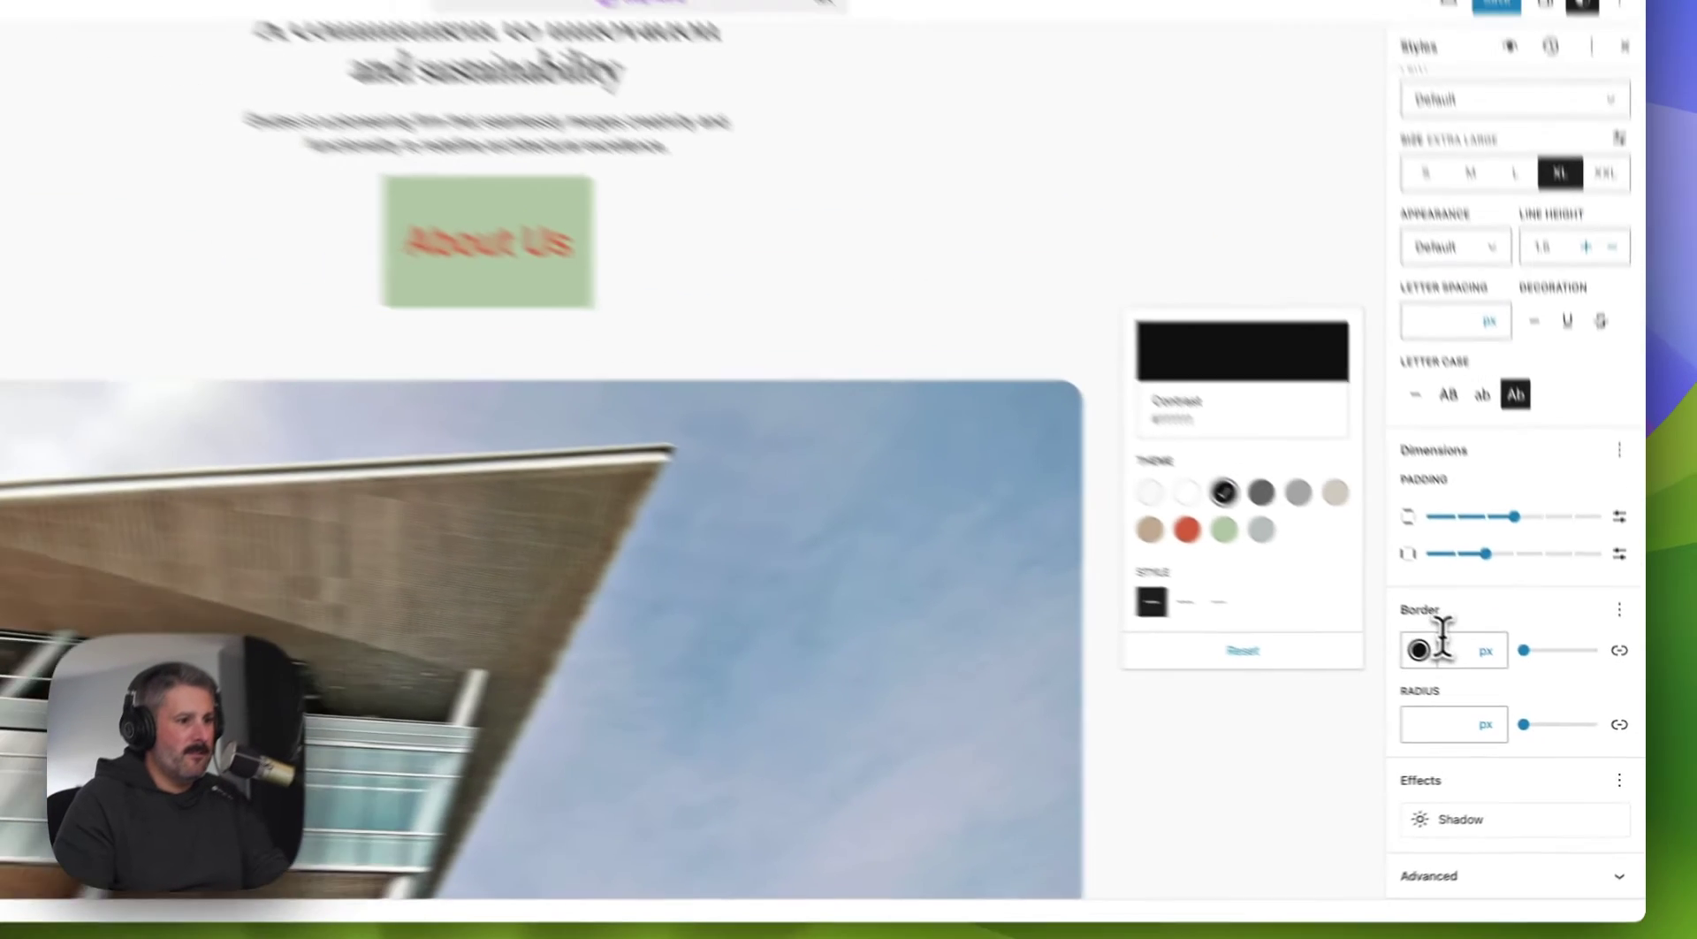
{"action": "left_click", "coordinate": [1443, 636]}
{"action": "type", "text": "1"}
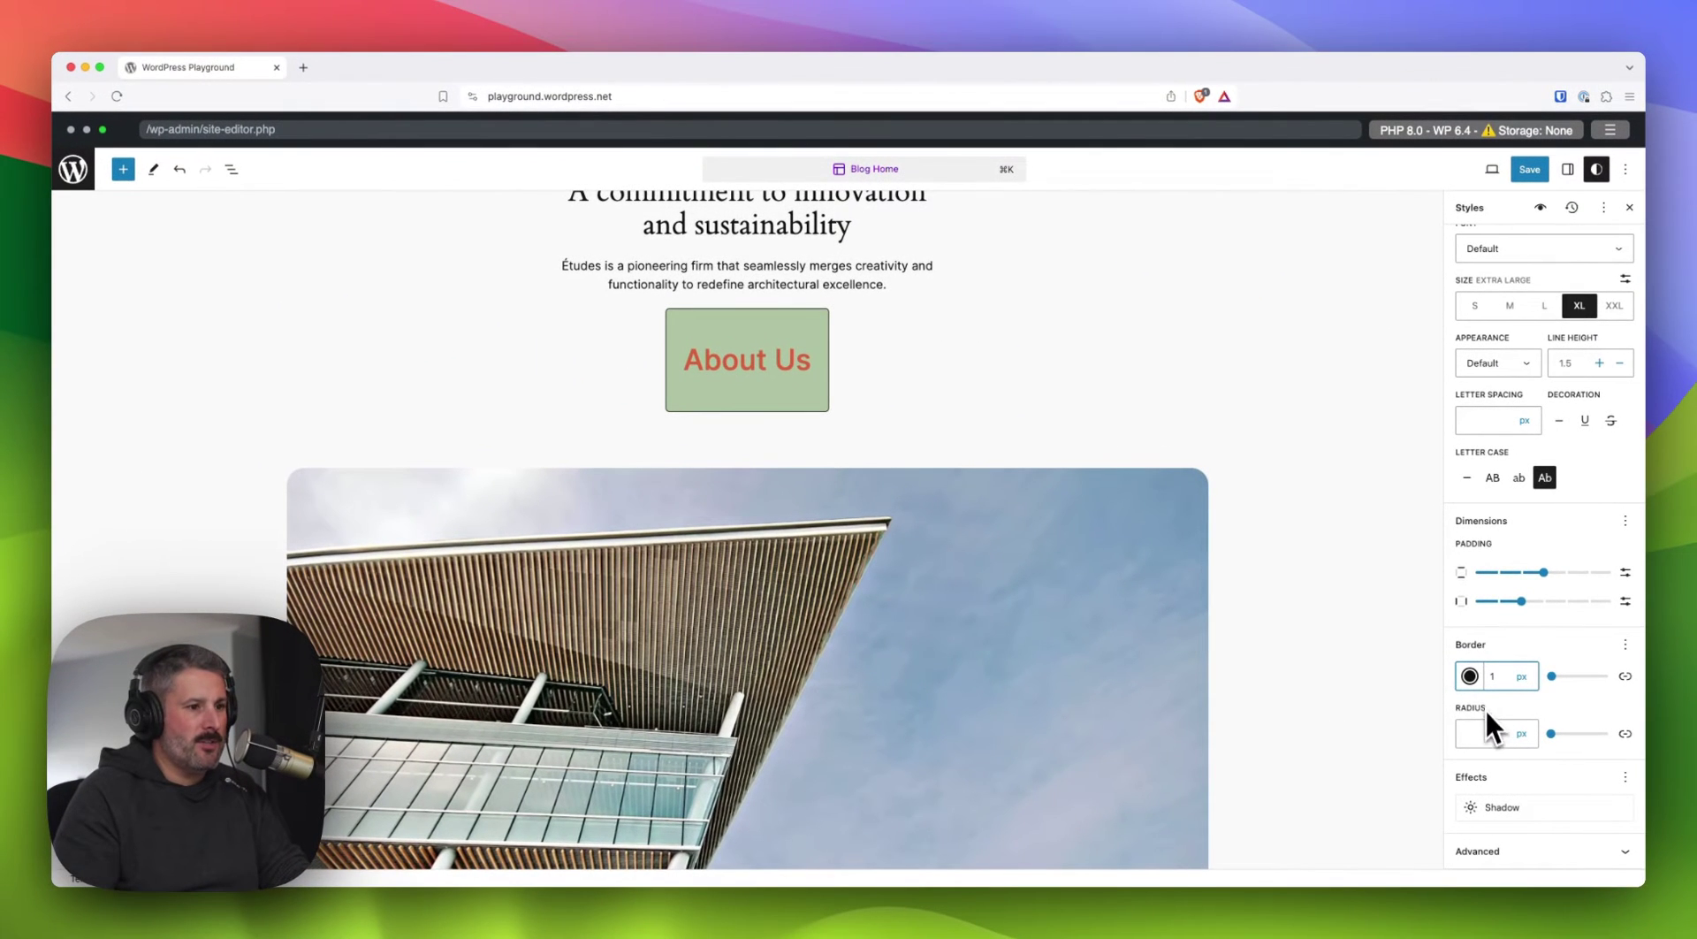
{"action": "left_click", "coordinate": [1470, 676]}
{"action": "left_click", "coordinate": [1314, 638]}
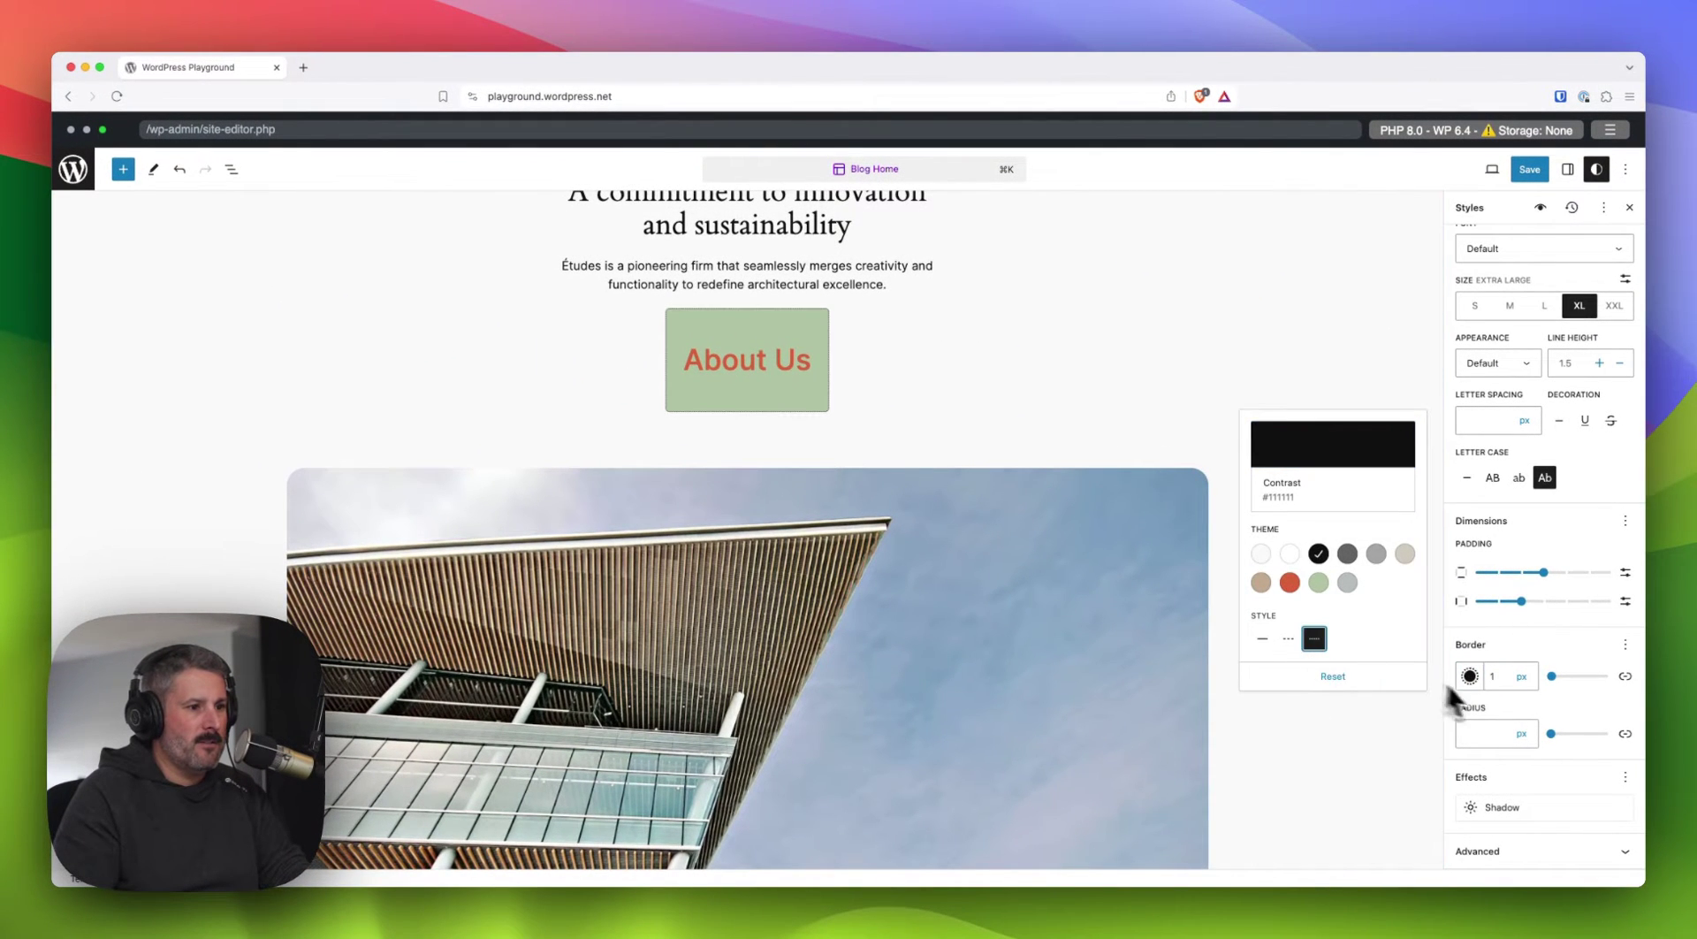
{"action": "left_click", "coordinate": [1482, 731]}
{"action": "left_click_drag", "start_coordinate": [1548, 741], "coordinate": [1502, 741]}
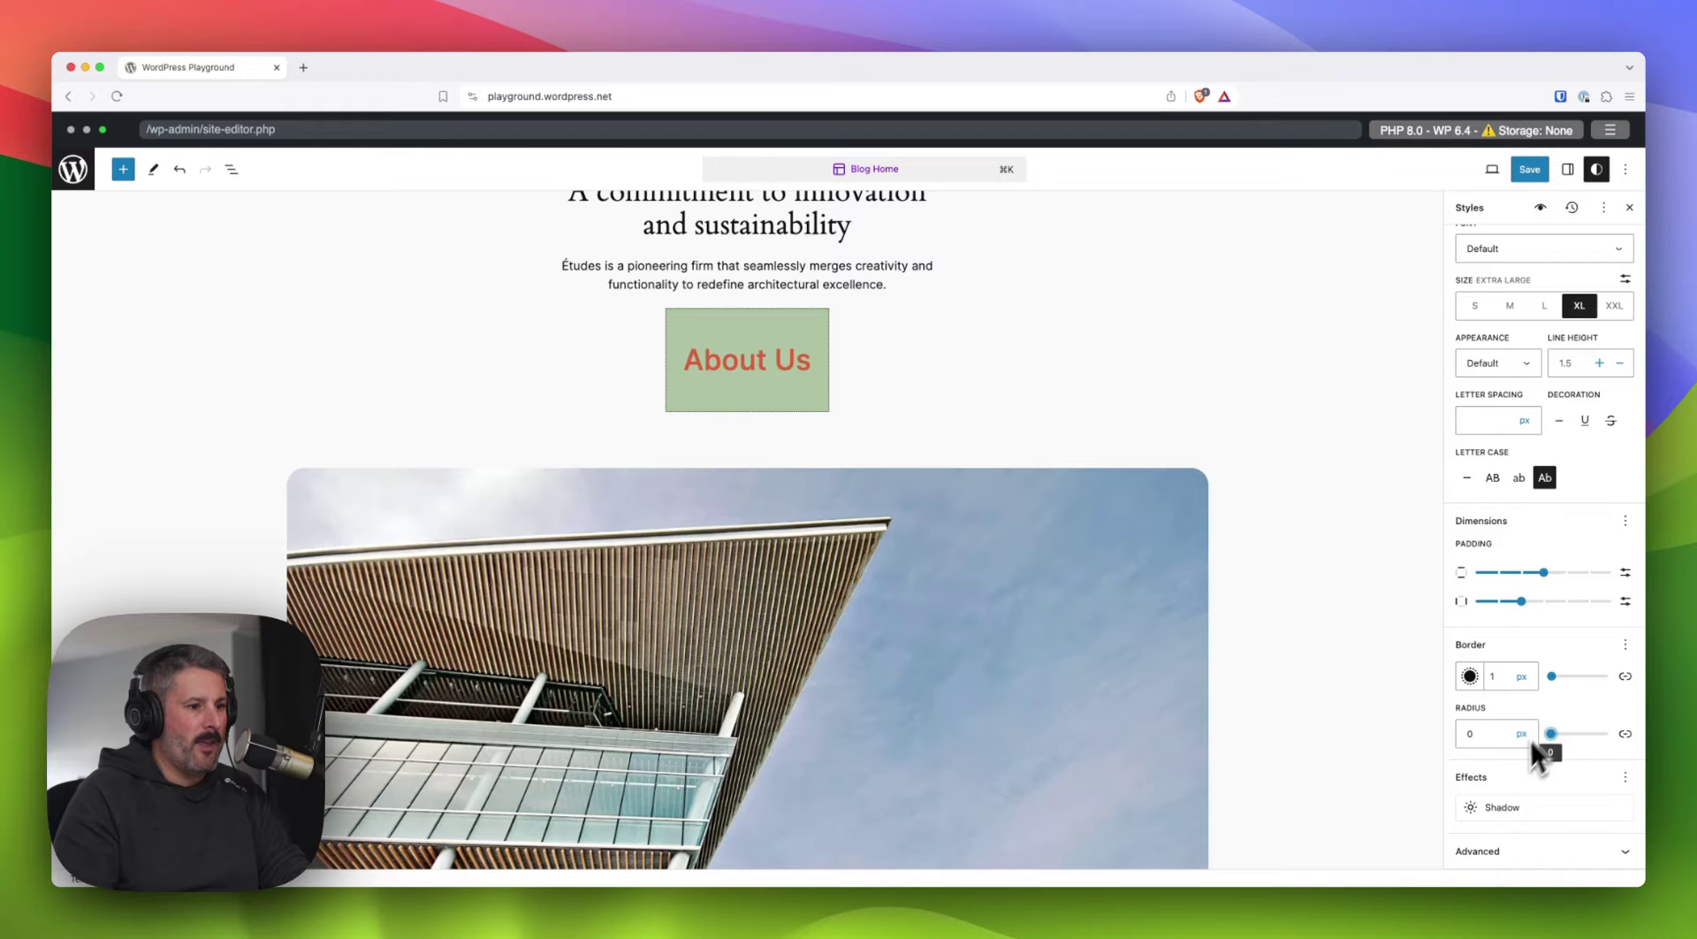
Compare the shadow presets and apply the hard black offset shadow to buttons
{"action": "left_click", "coordinate": [1494, 808]}
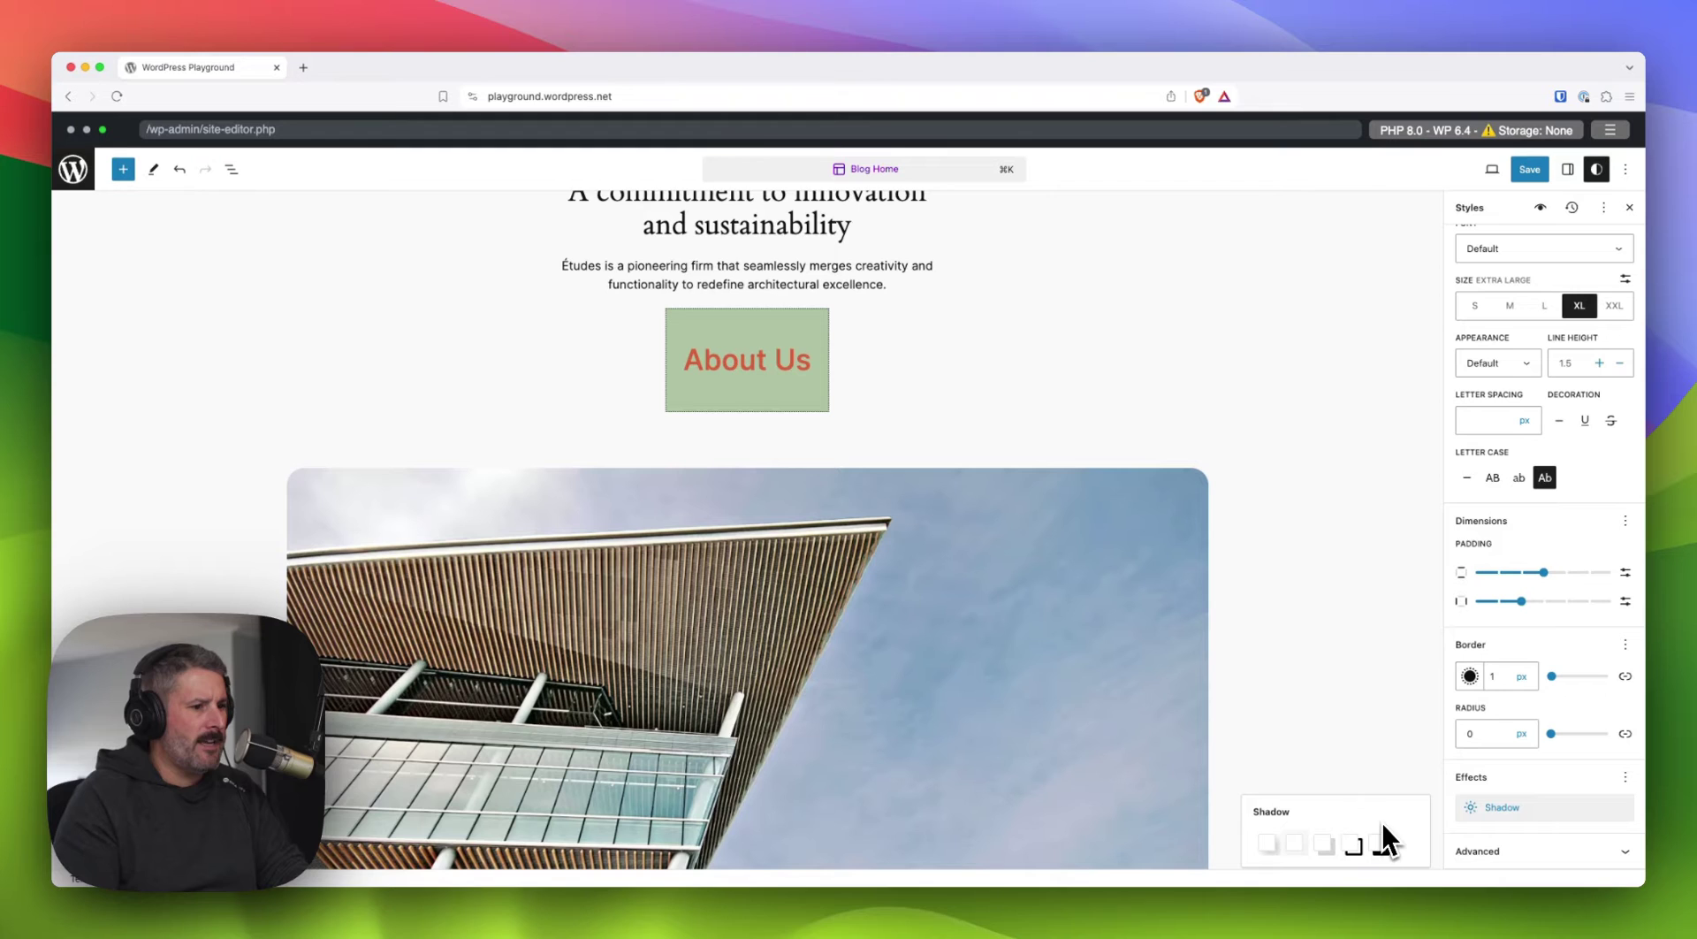
{"action": "left_click", "coordinate": [1381, 846]}
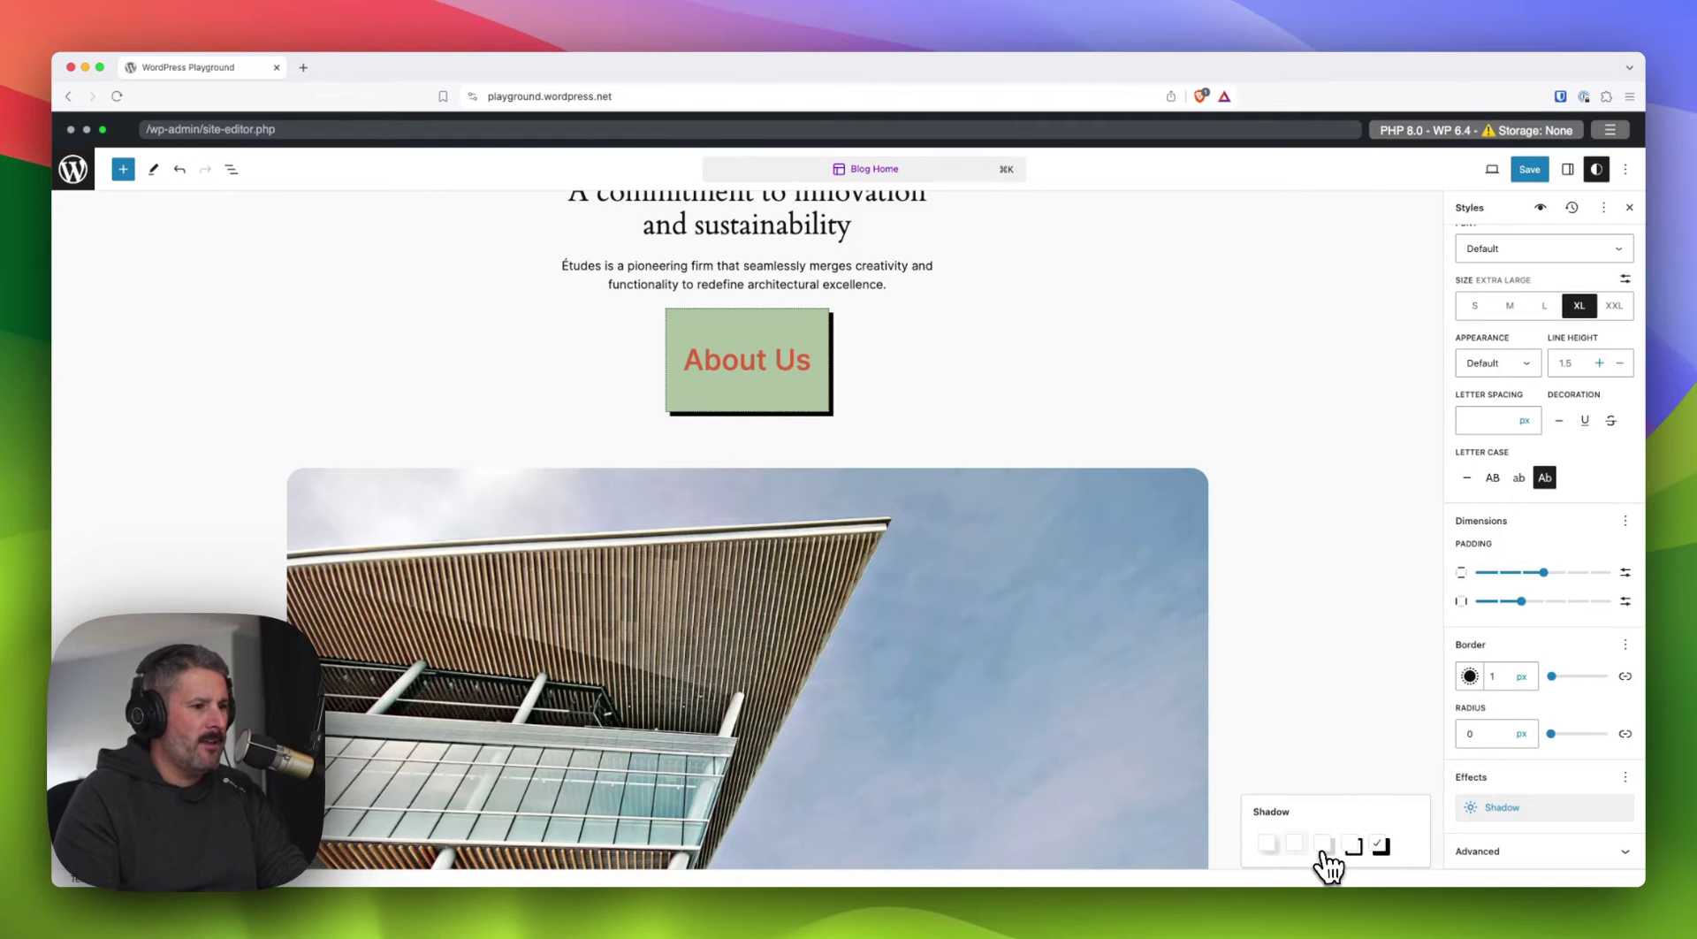
{"action": "left_click", "coordinate": [1323, 844]}
{"action": "left_click", "coordinate": [1295, 844]}
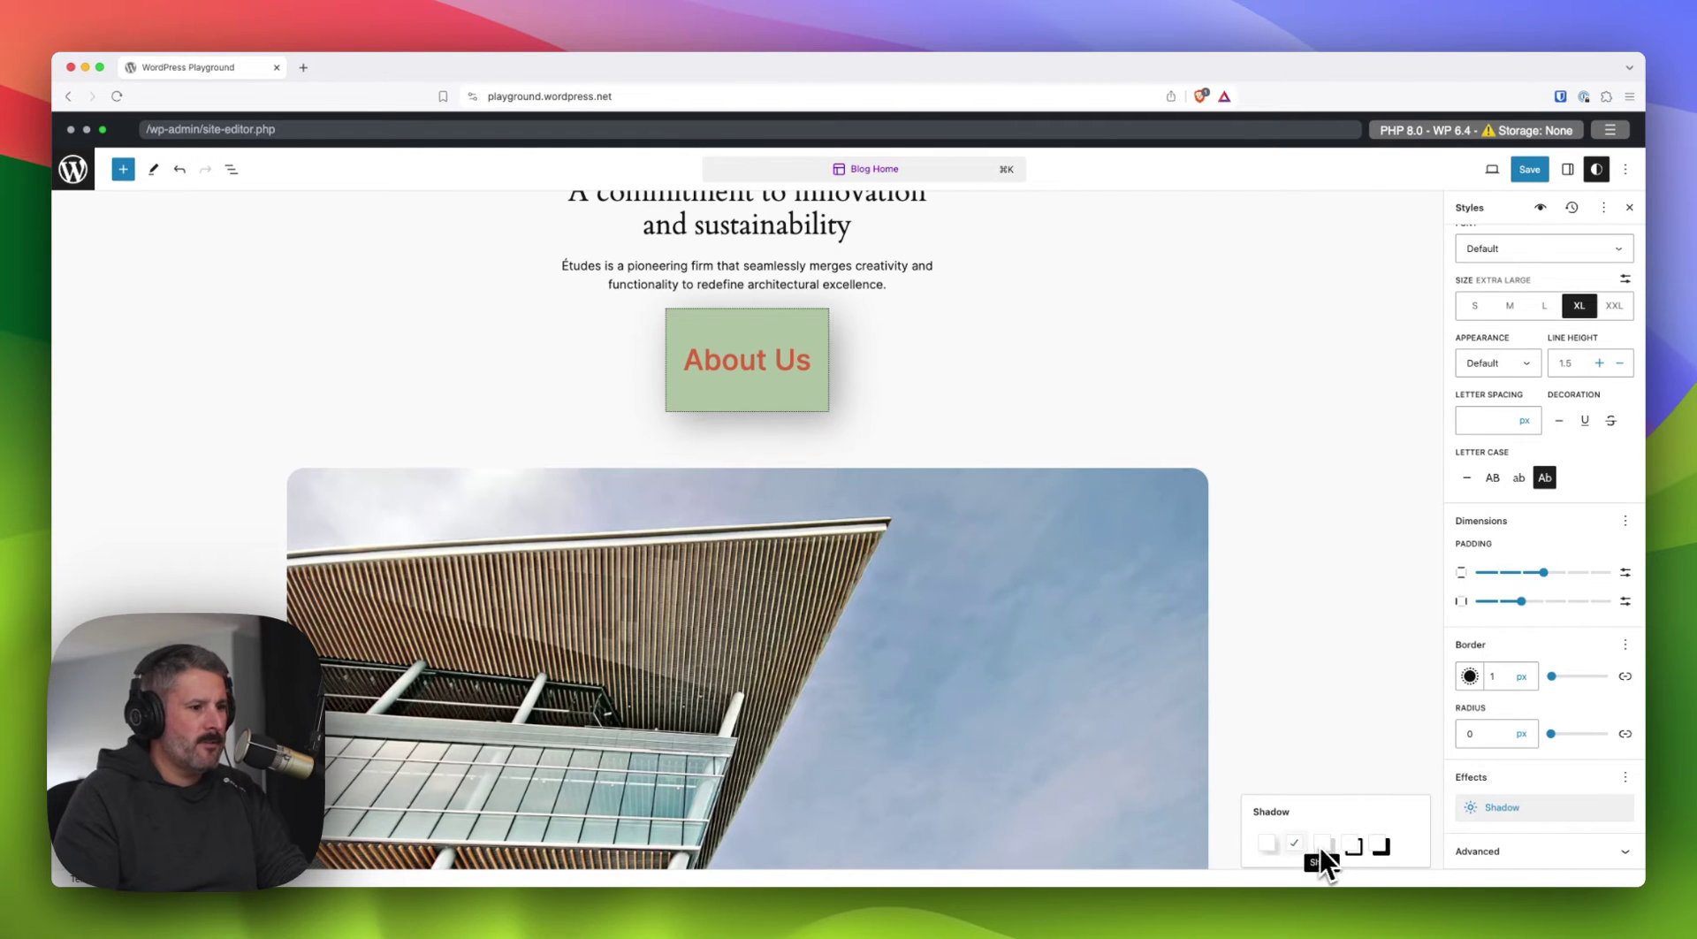
{"action": "left_click", "coordinate": [1380, 847]}
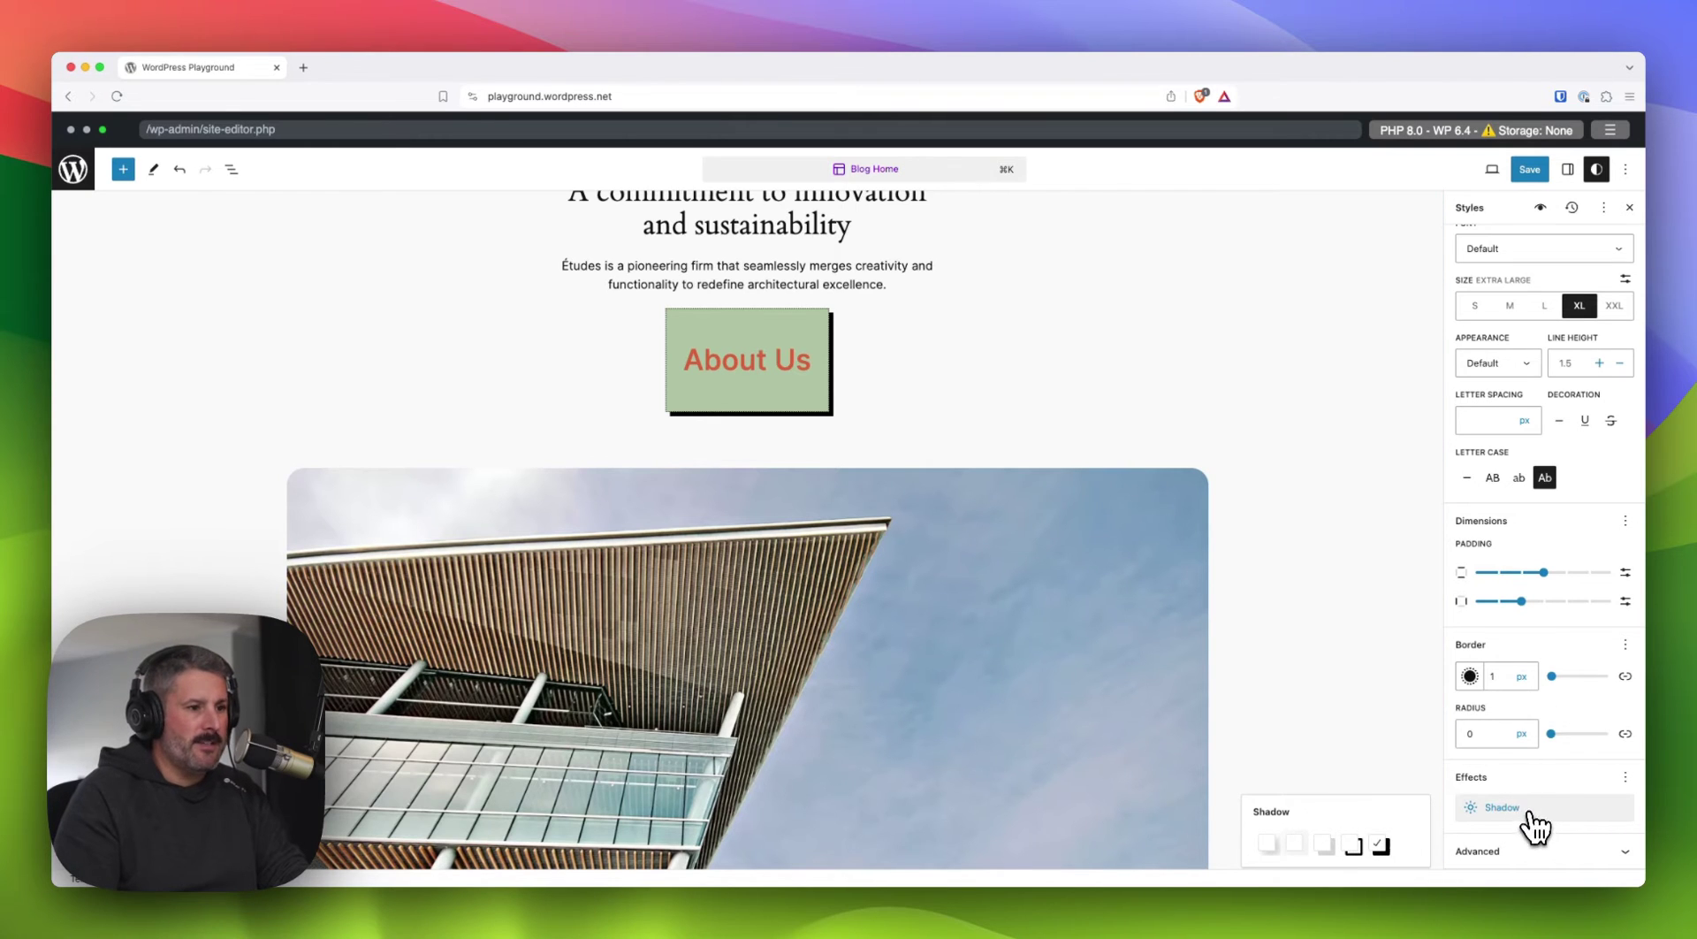
Save the global style changes and return to the admin dashboard
{"action": "left_click", "coordinate": [1538, 173]}
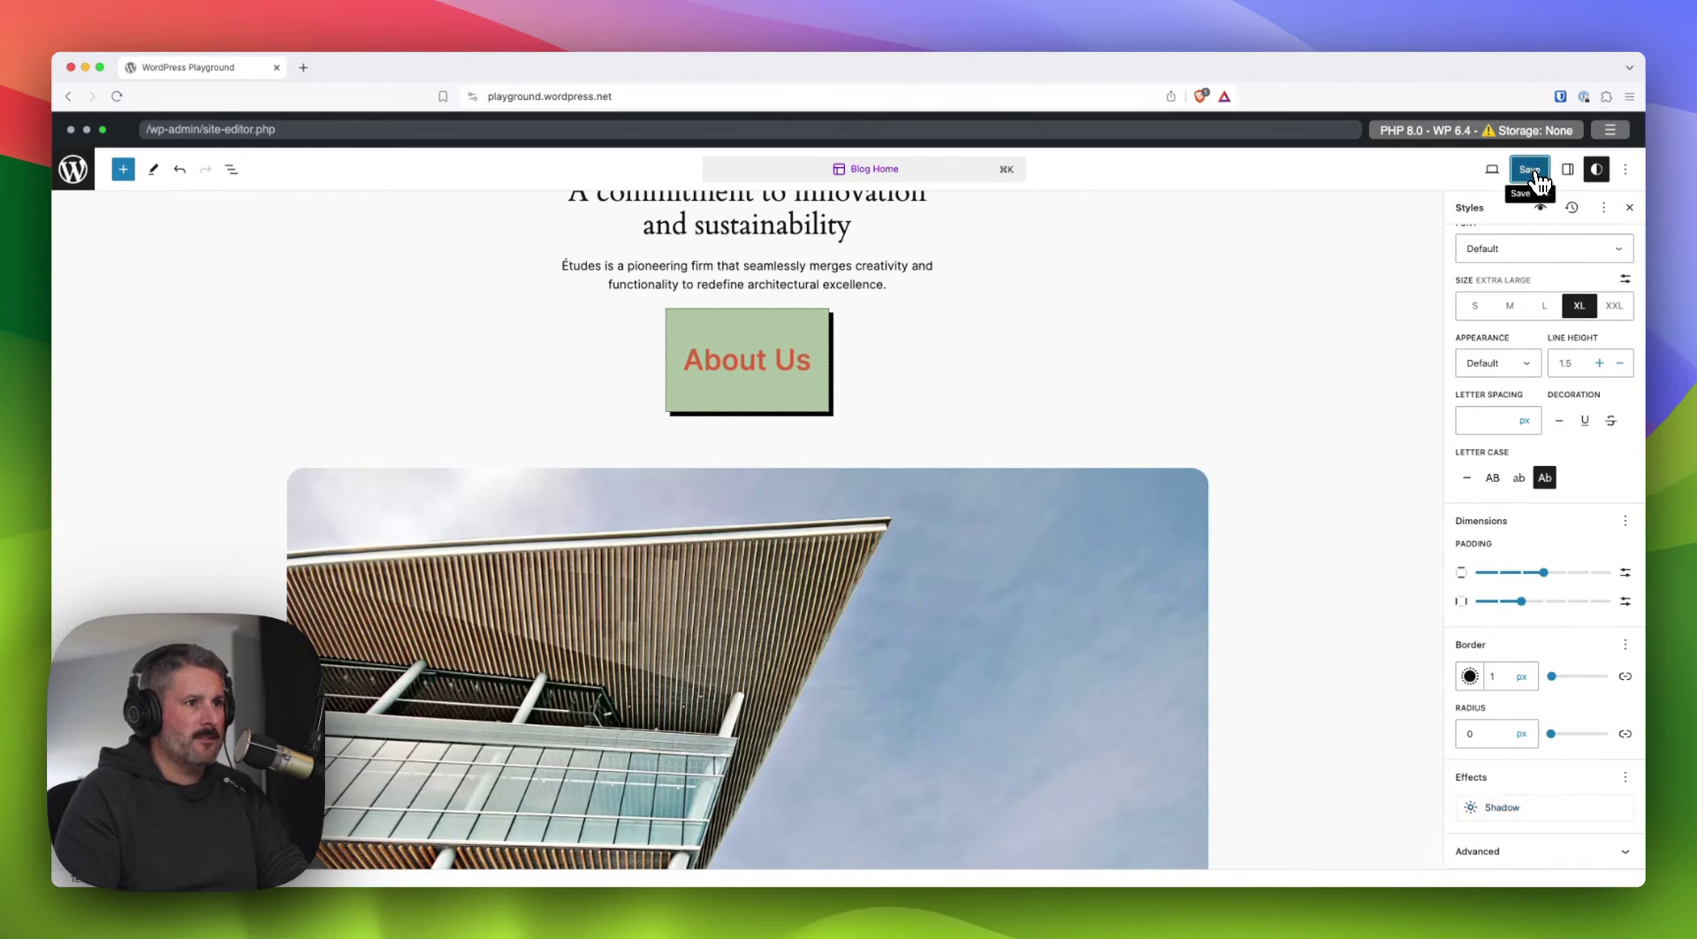
{"action": "left_click", "coordinate": [1503, 177]}
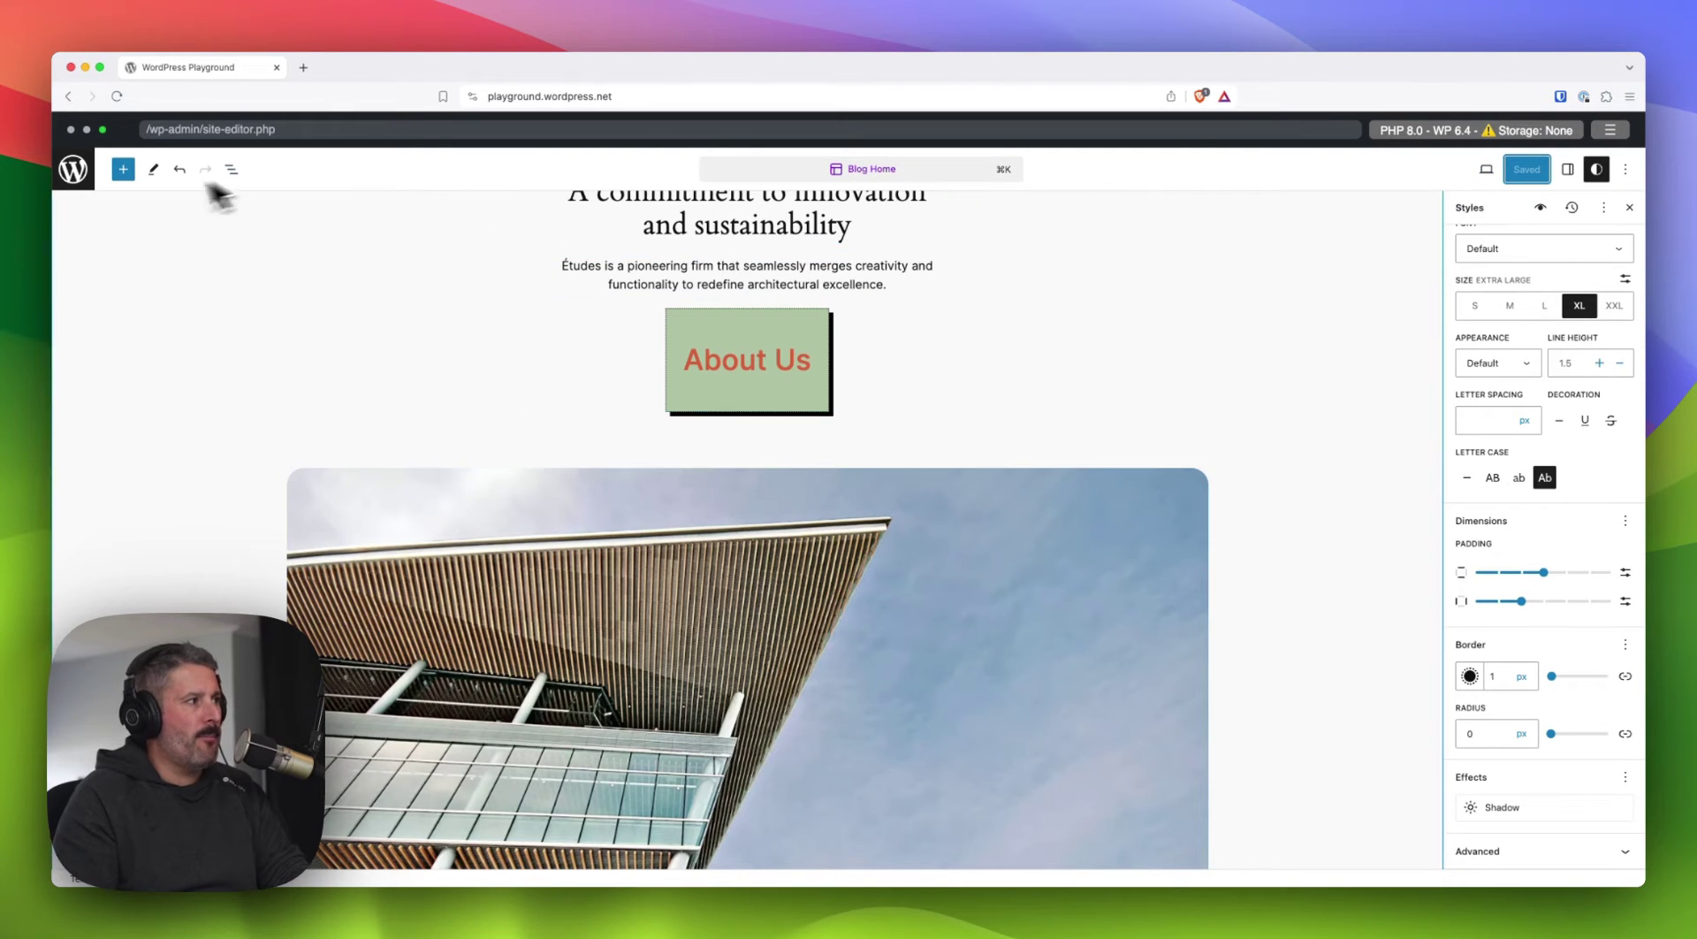
{"action": "left_click", "coordinate": [71, 171]}
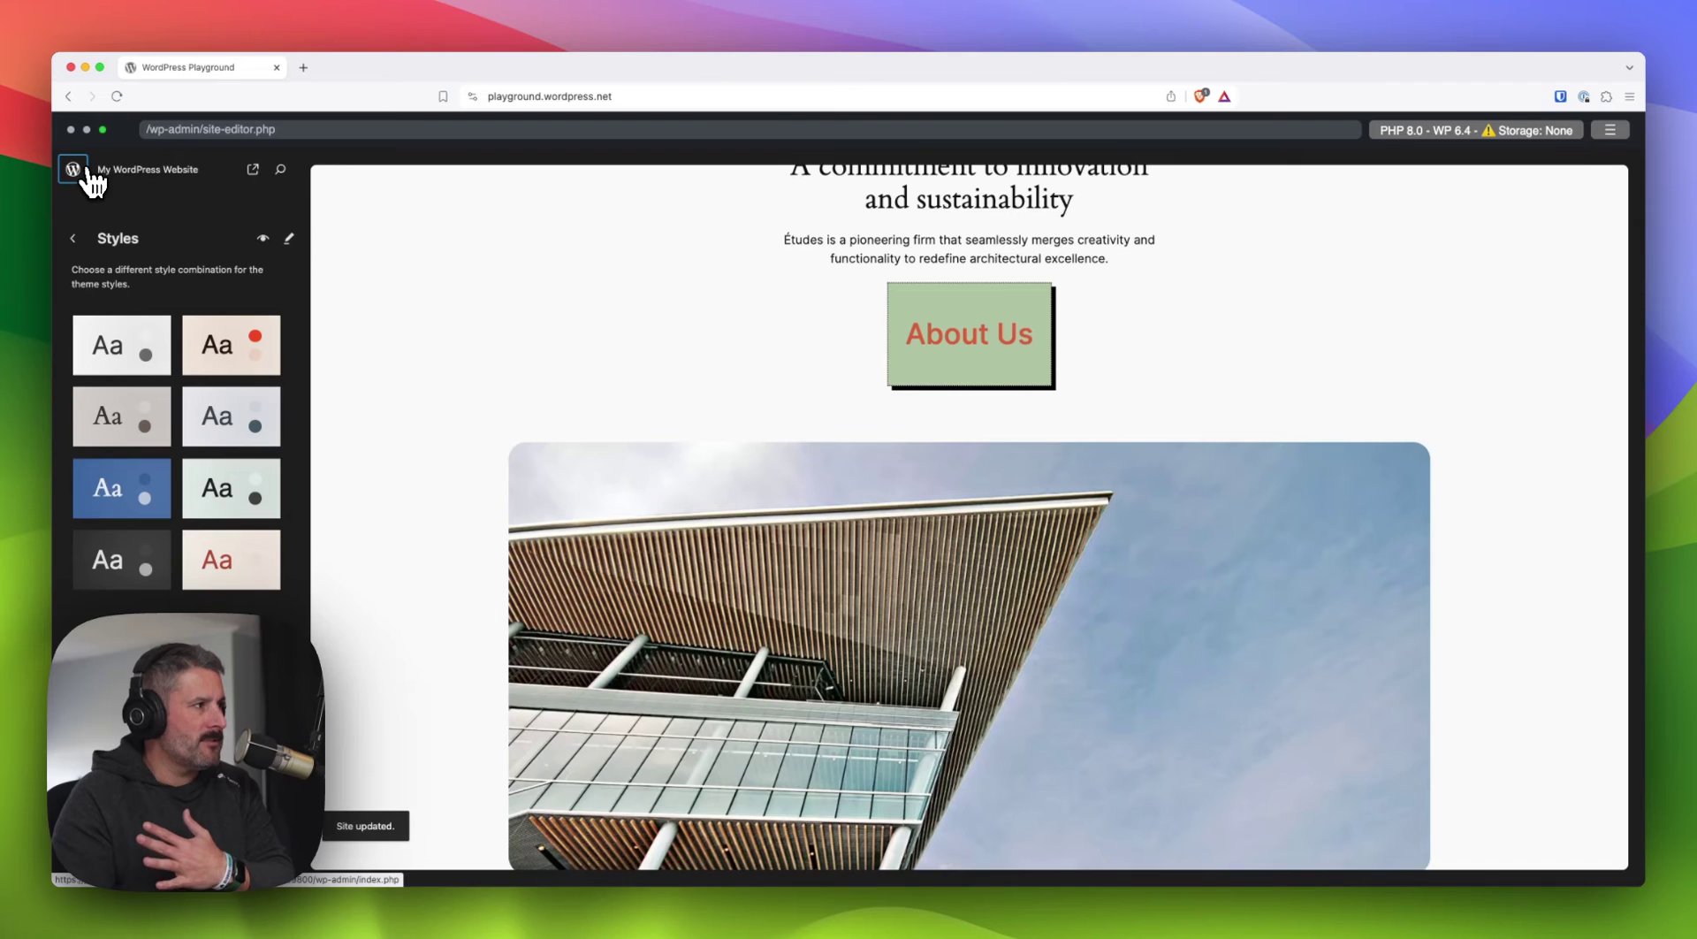
{"action": "left_click", "coordinate": [88, 172]}
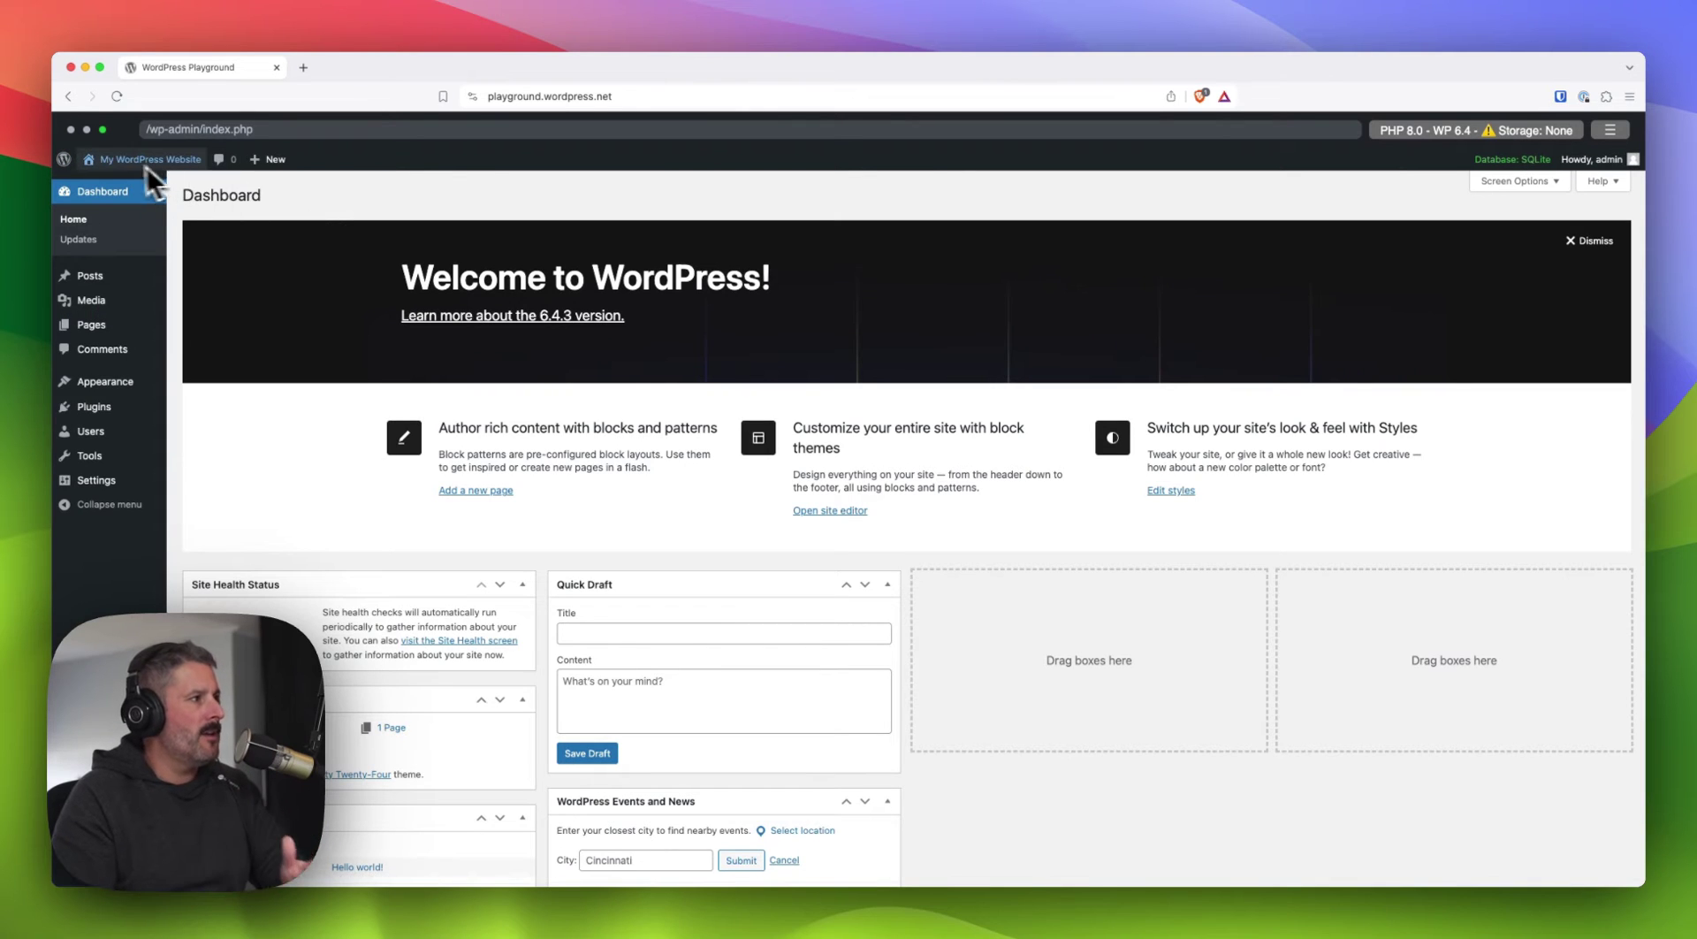
Visit the live homepage and scroll to check the restyled About Us and Sign Up buttons
{"action": "left_click", "coordinate": [119, 182]}
{"action": "scroll", "coordinate": [712, 415], "scroll_direction": "down", "scroll_amount": 2}
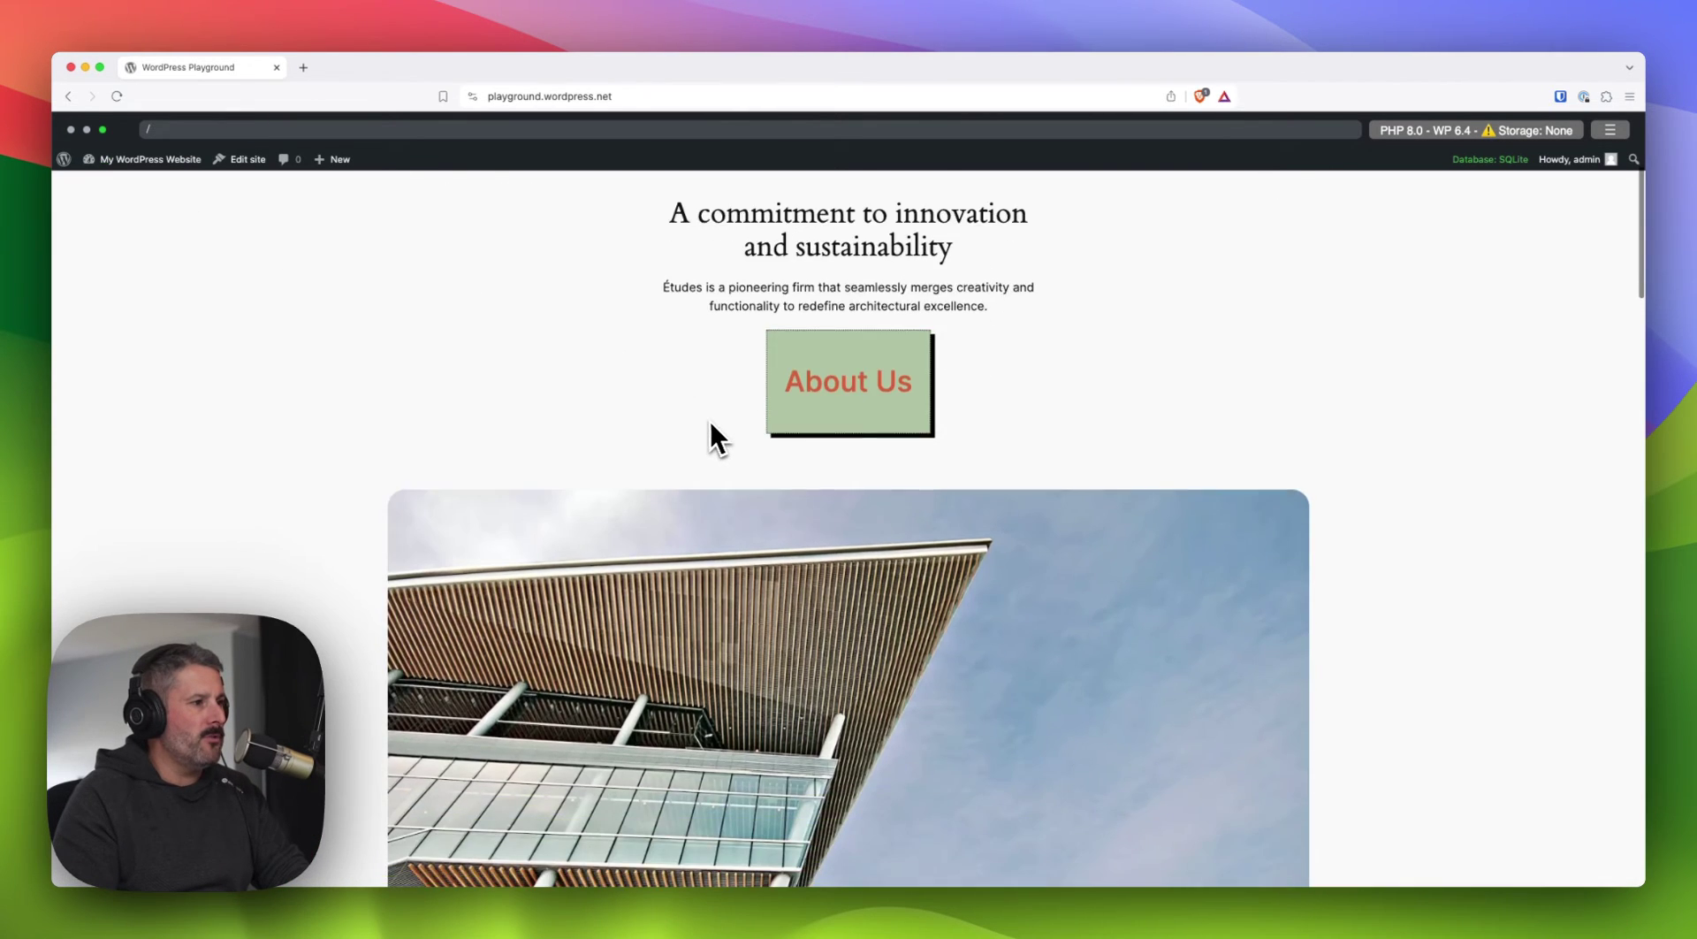
{"action": "scroll", "coordinate": [707, 422], "scroll_direction": "down", "scroll_amount": 5}
{"action": "scroll", "coordinate": [707, 423], "scroll_direction": "up", "scroll_amount": 5}
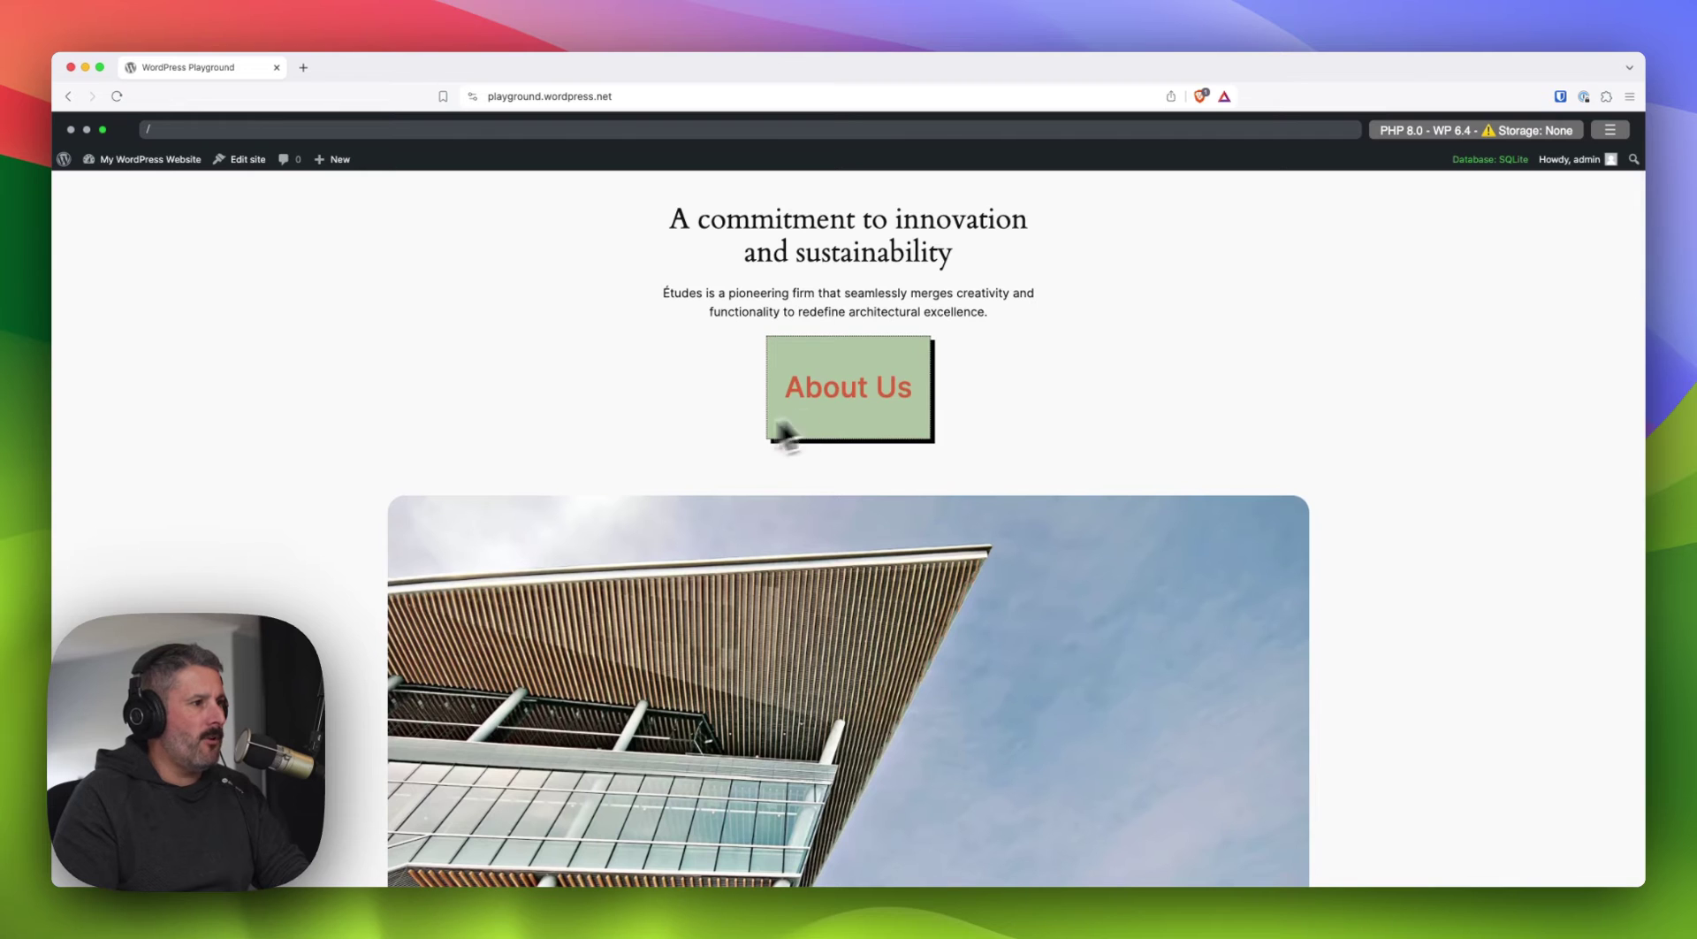
{"action": "scroll", "coordinate": [615, 433], "scroll_direction": "down", "scroll_amount": 15}
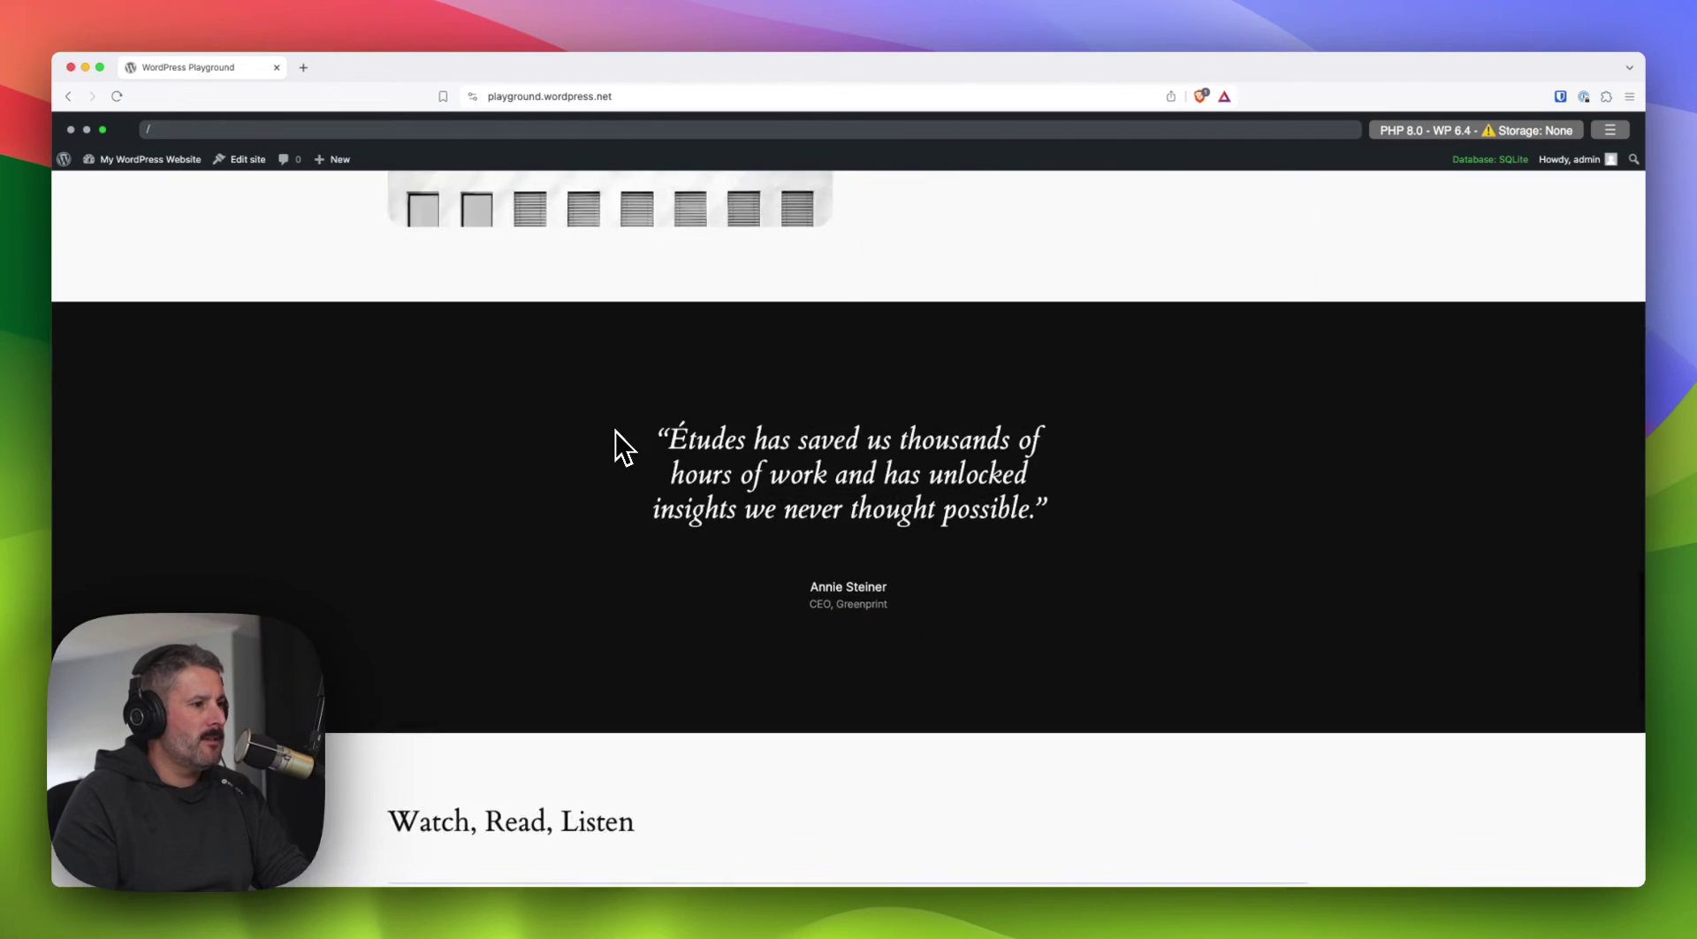
{"action": "scroll", "coordinate": [615, 431], "scroll_direction": "down", "scroll_amount": 10}
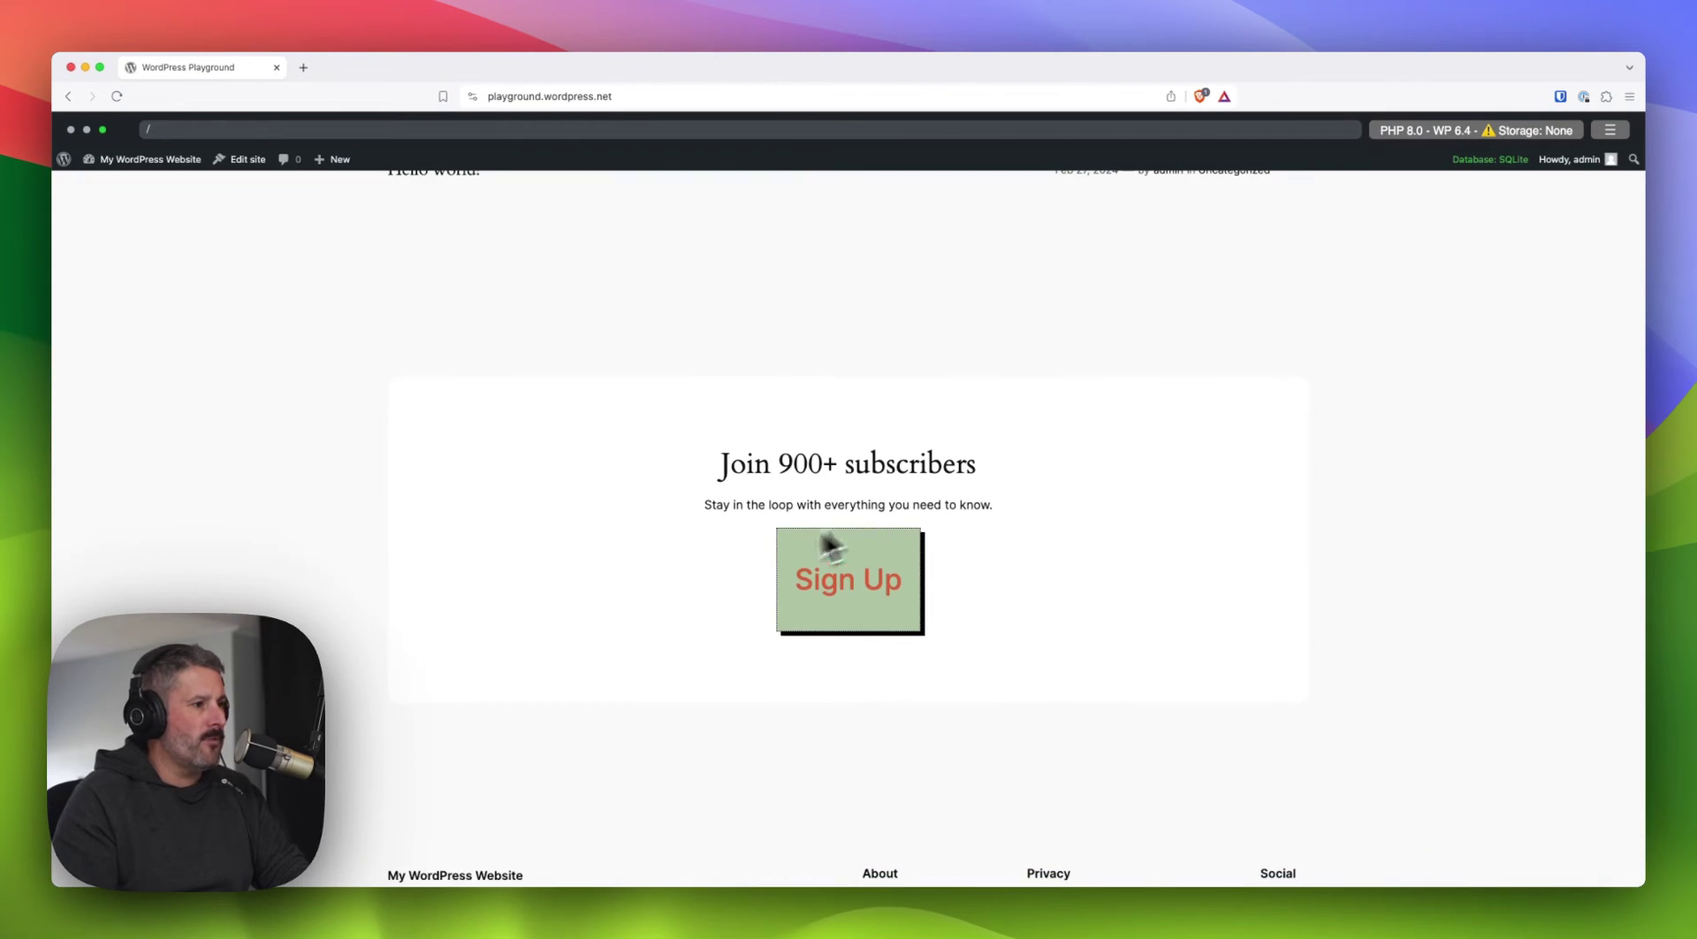
{"action": "scroll", "coordinate": [371, 467], "scroll_direction": "up", "scroll_amount": 7}
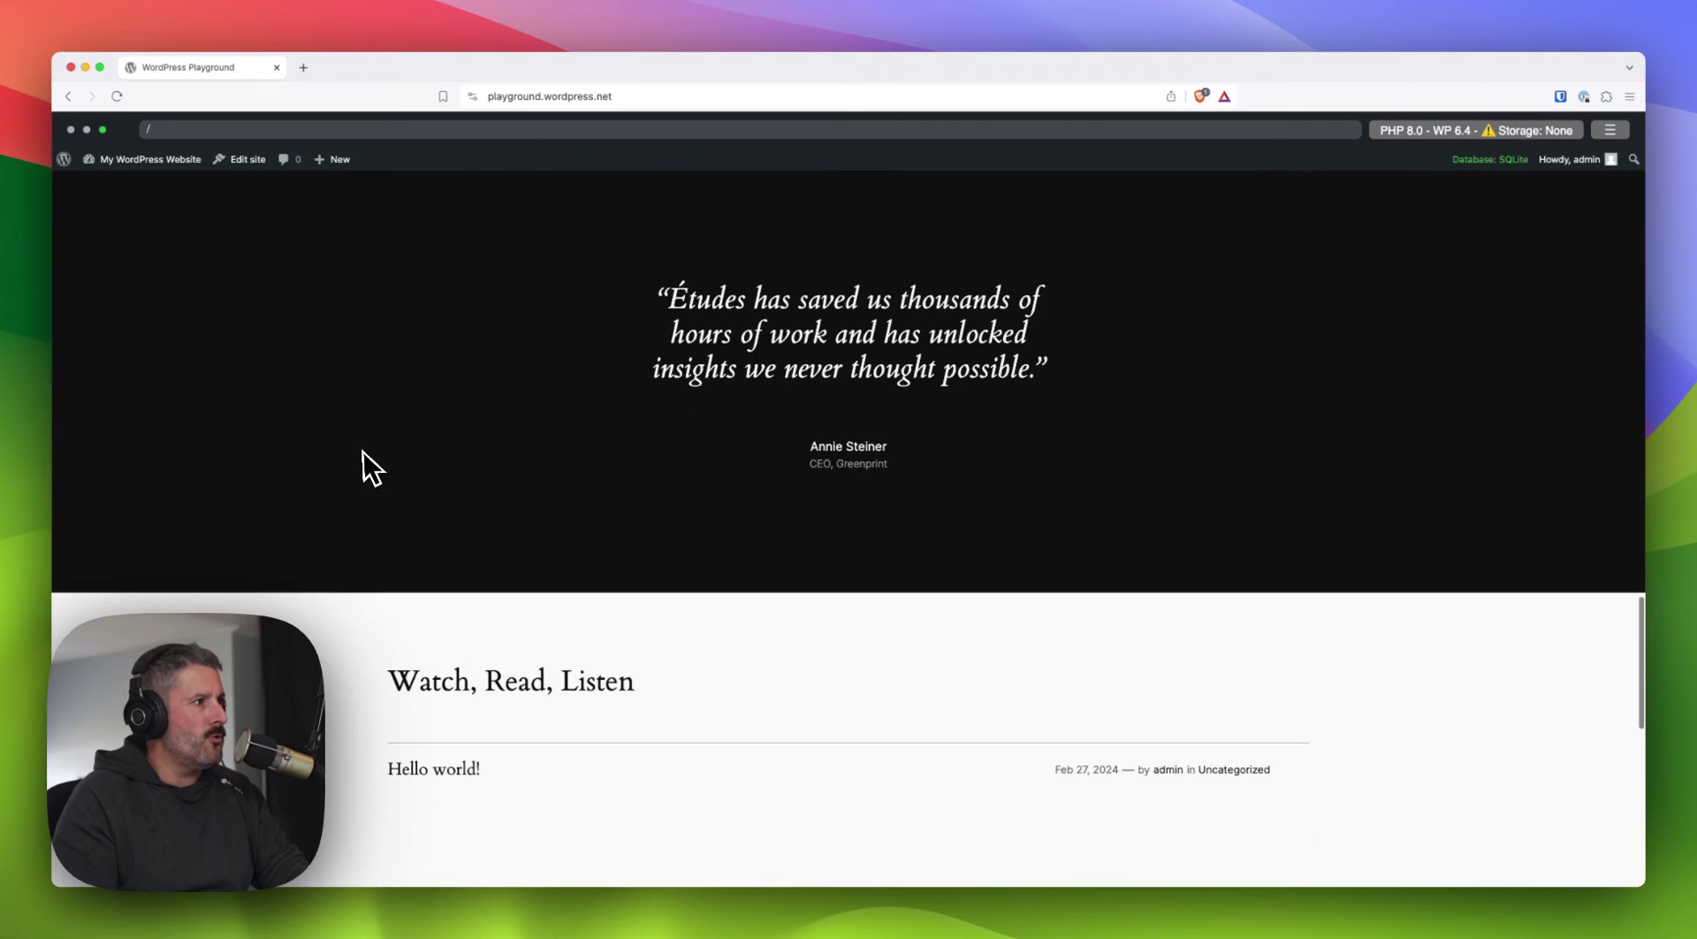
{"action": "scroll", "coordinate": [363, 453], "scroll_direction": "up", "scroll_amount": 15}
Create a new page and dismiss the Choose a pattern modal to start from blank
{"action": "mouse_move", "coordinate": [348, 171]}
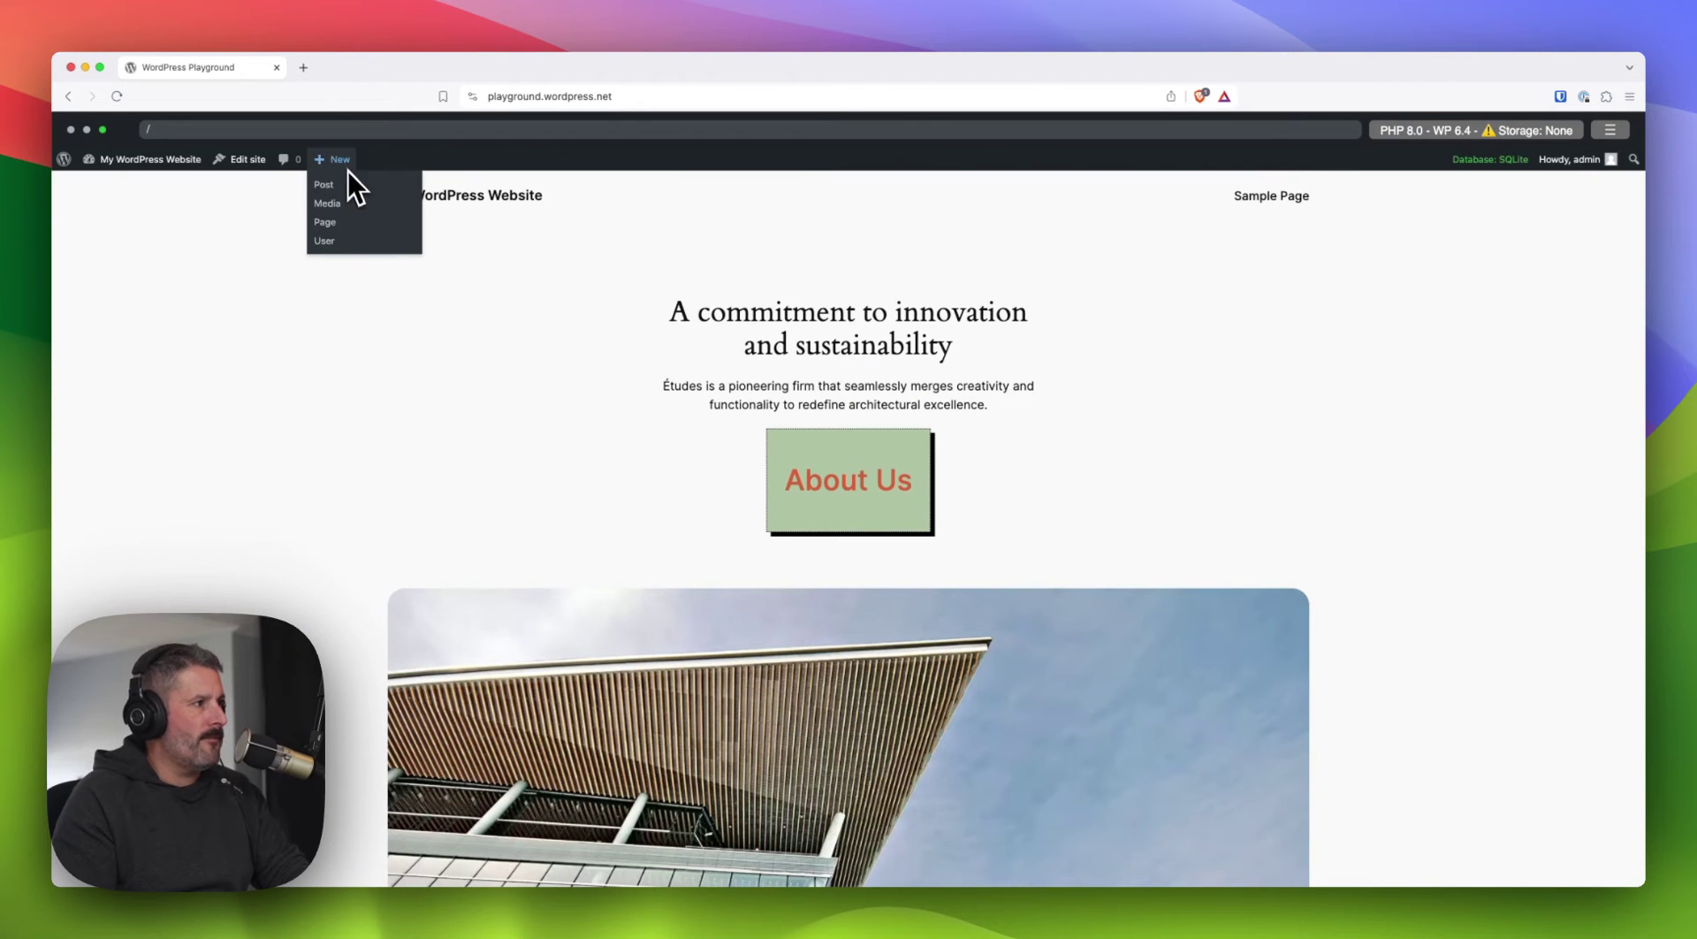
{"action": "left_click", "coordinate": [332, 223]}
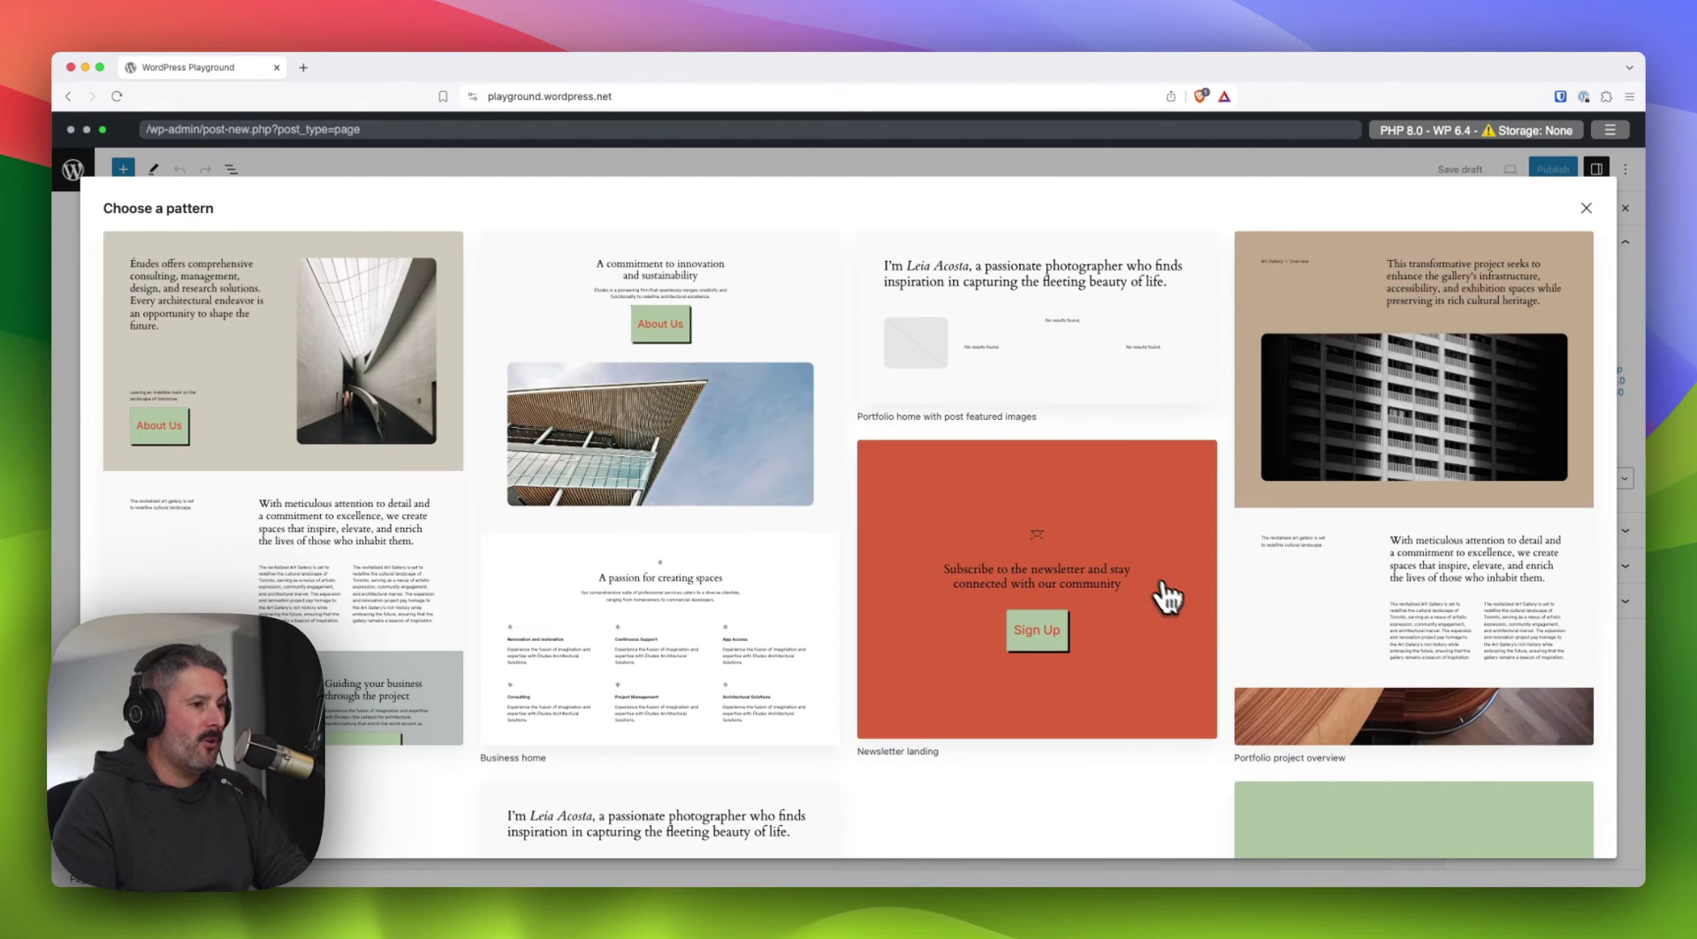
{"action": "scroll", "coordinate": [1167, 600], "scroll_direction": "down", "scroll_amount": 6}
{"action": "scroll", "coordinate": [1237, 725], "scroll_direction": "up", "scroll_amount": 6}
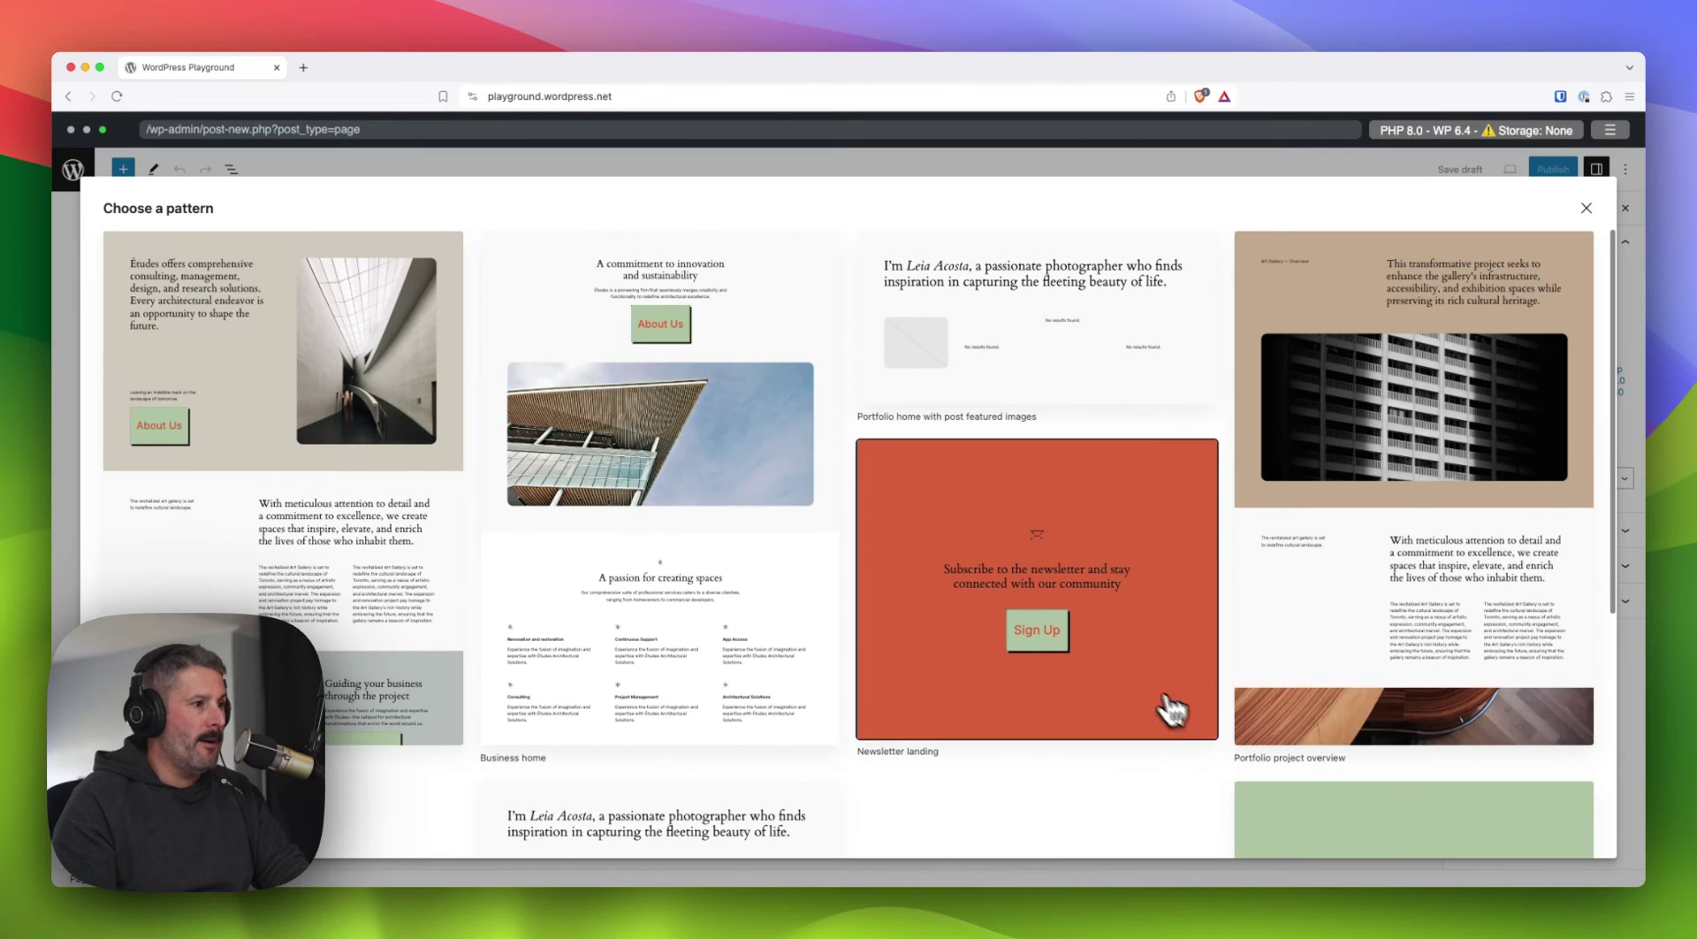
{"action": "left_click", "coordinate": [1589, 208]}
Insert a Buttons block with /butt and deselect it to reveal the global button style
{"action": "left_click", "coordinate": [526, 329]}
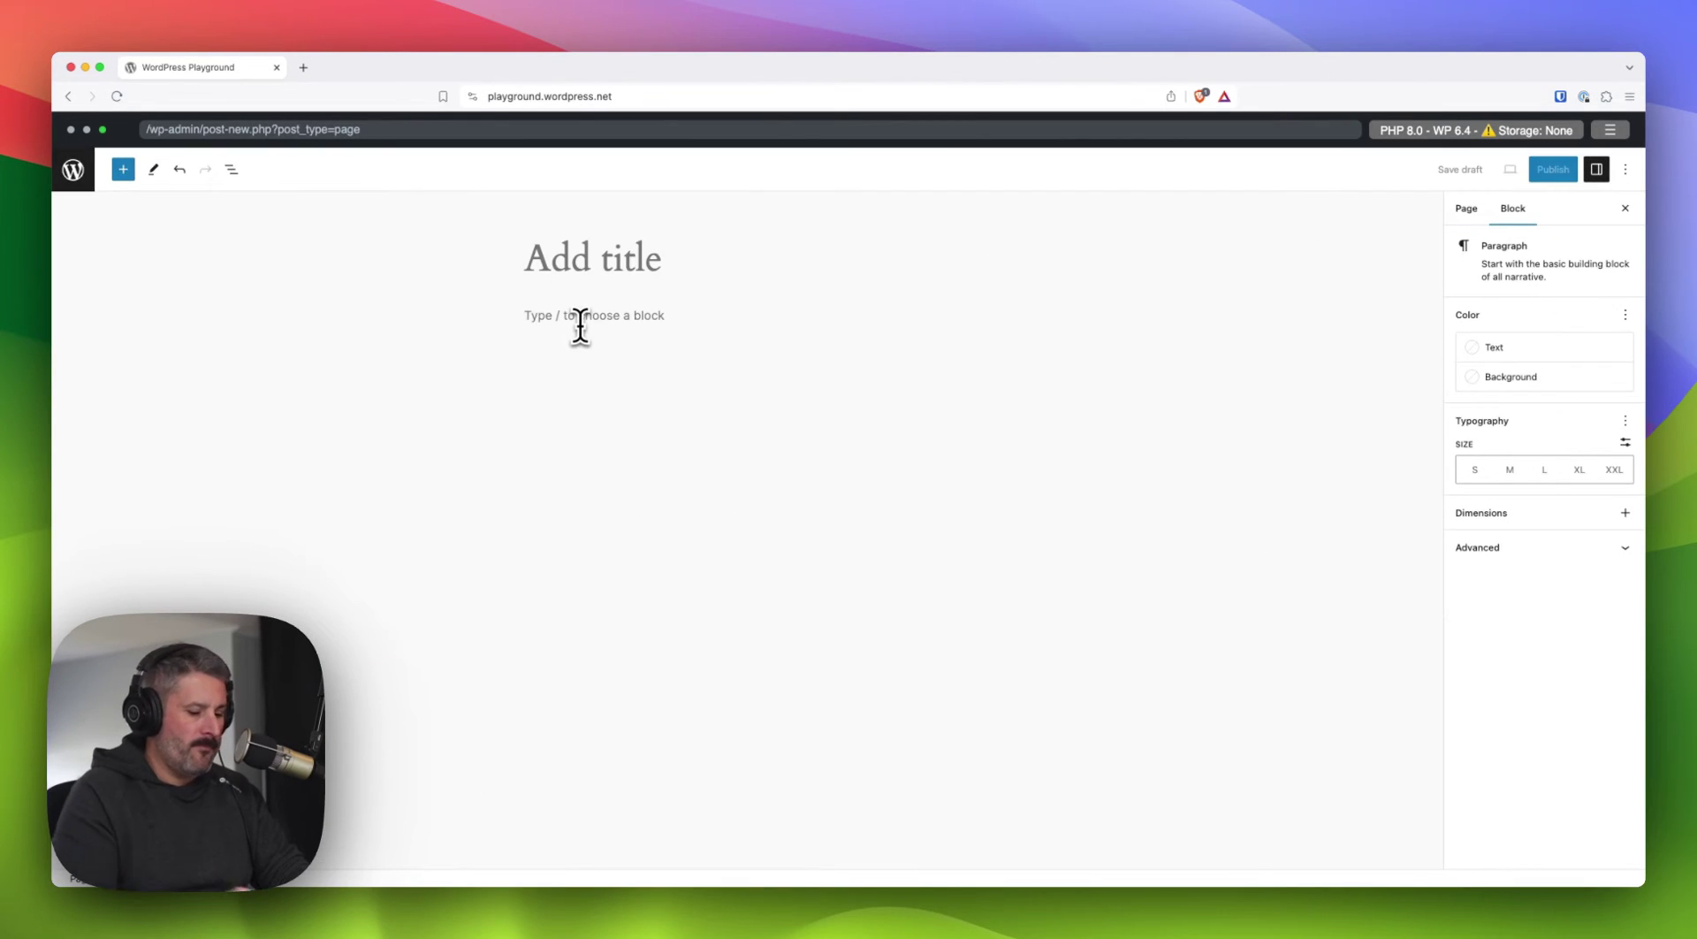
{"action": "type", "text": "/butt"}
{"action": "key", "text": "Return"}
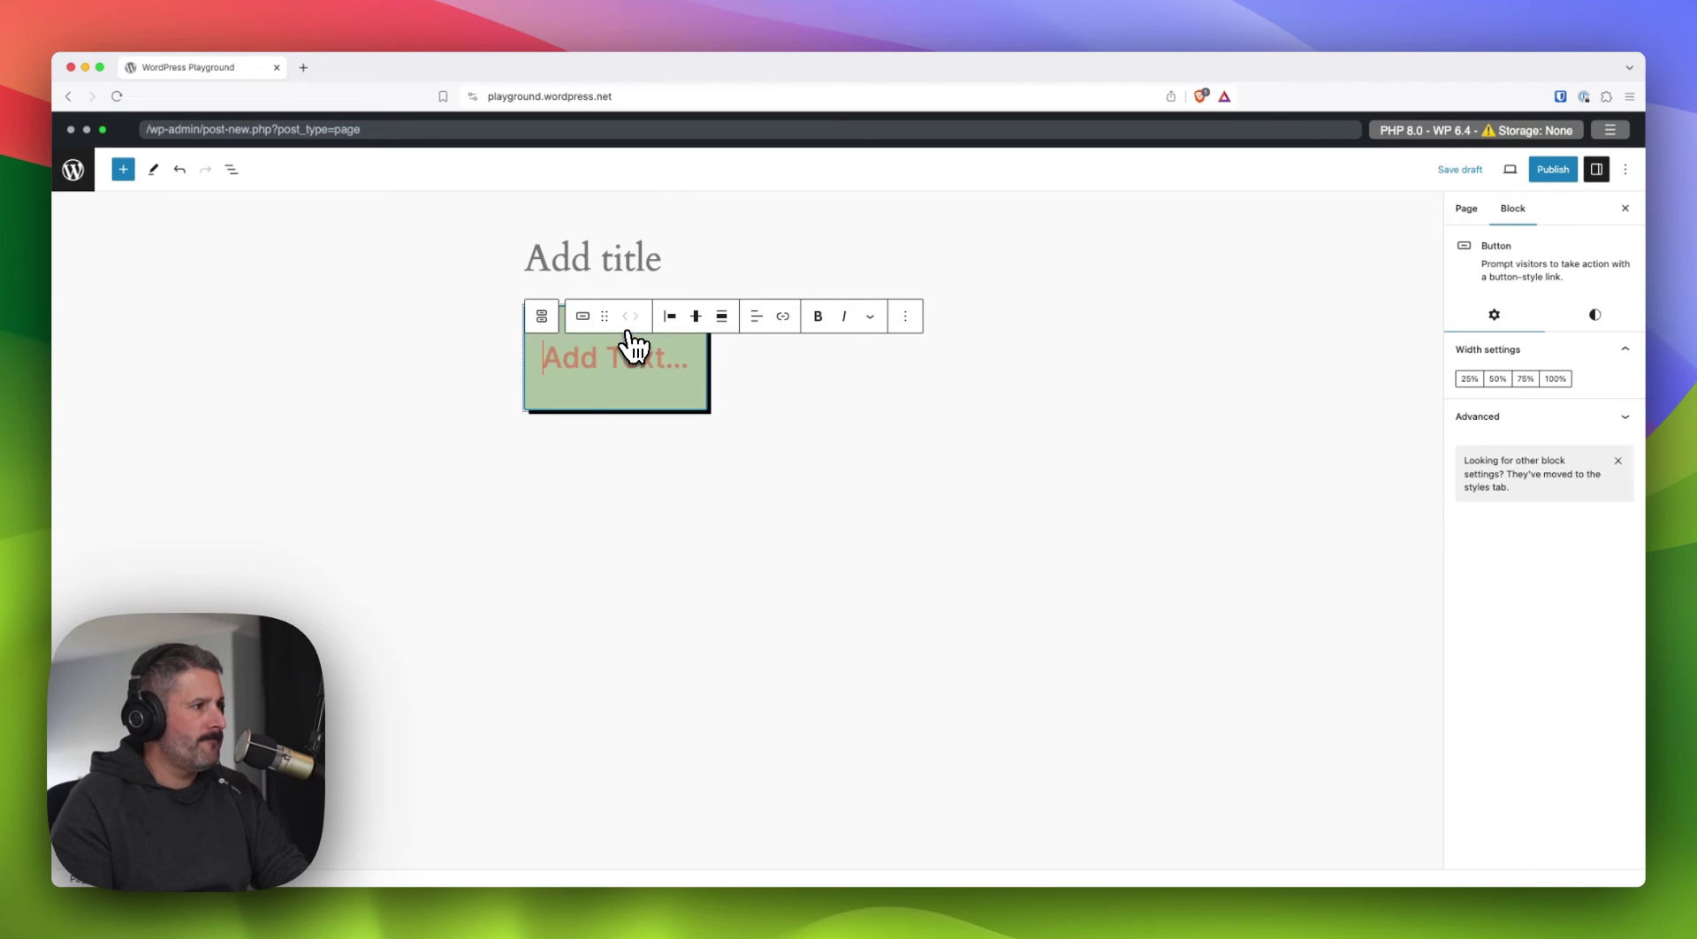
{"action": "left_click", "coordinate": [870, 460]}
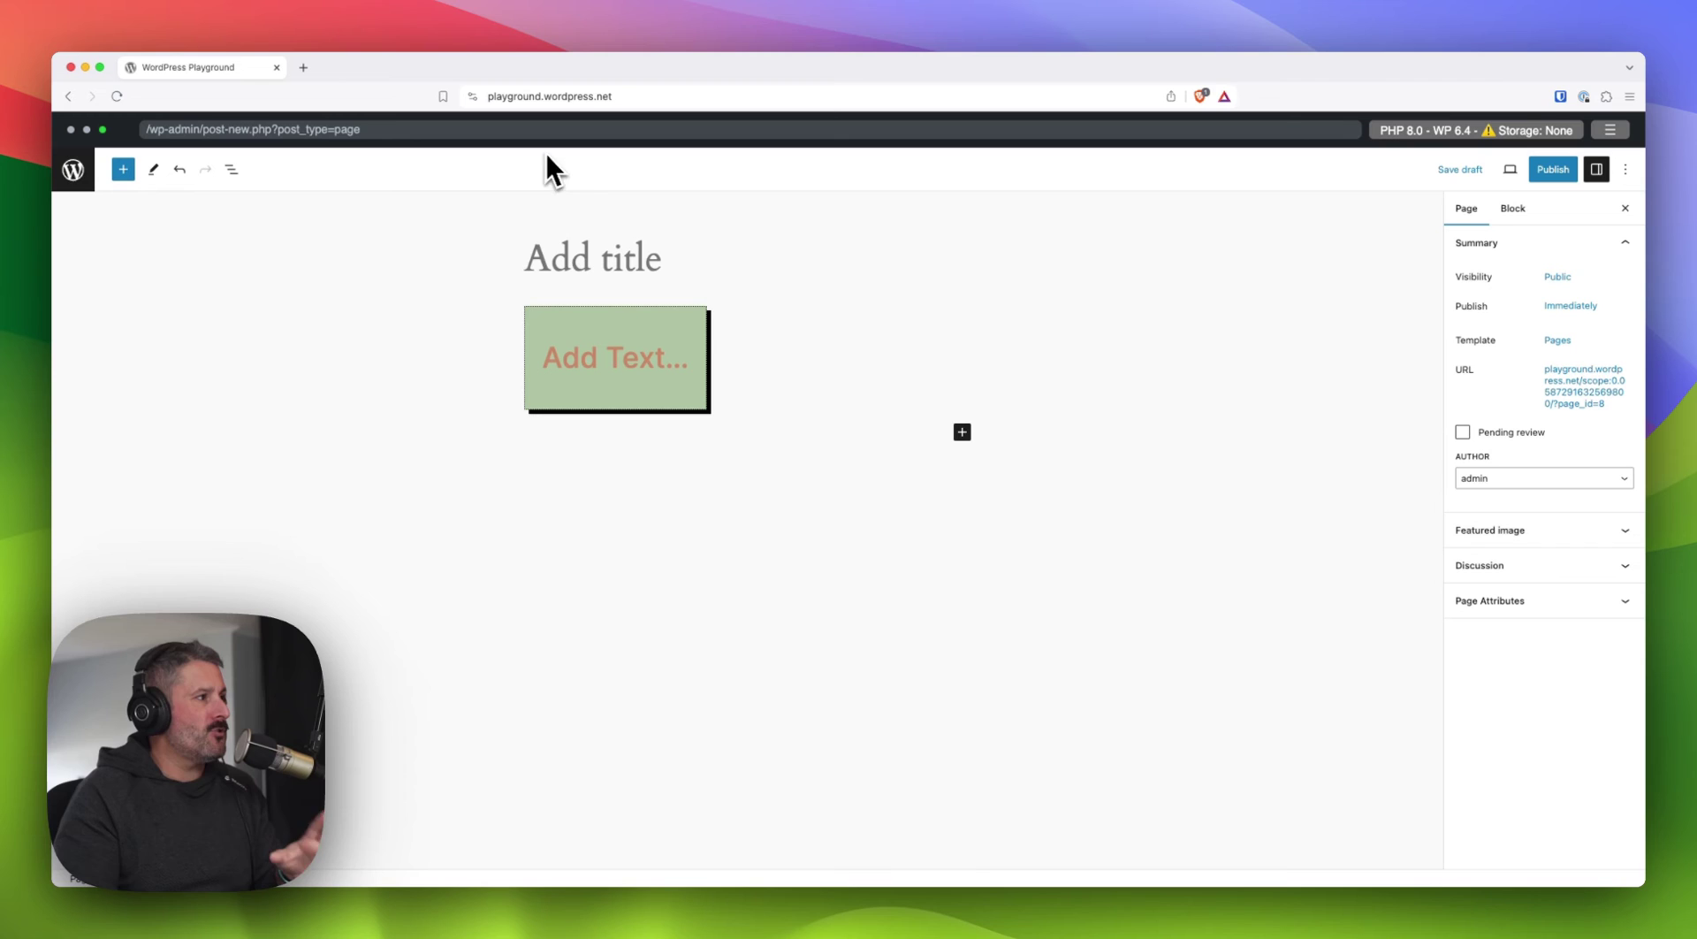
Leave the new page without saving and open the Site Editor's Templates list
{"action": "left_click", "coordinate": [67, 164]}
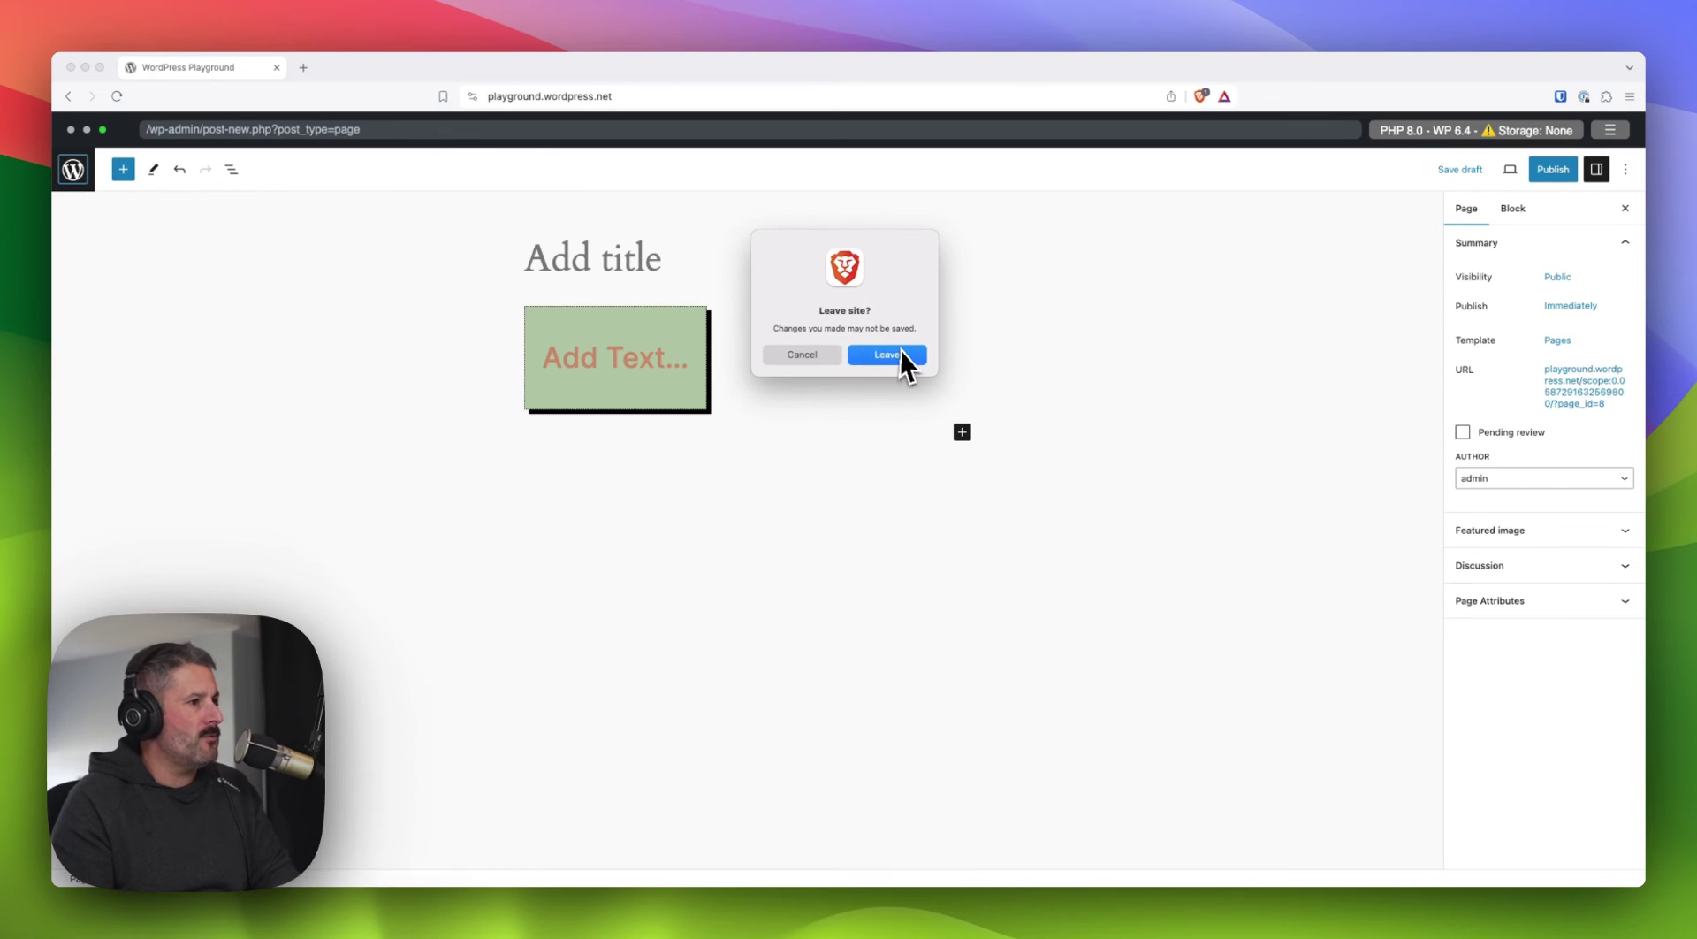
{"action": "left_click", "coordinate": [897, 351]}
{"action": "mouse_move", "coordinate": [121, 390]}
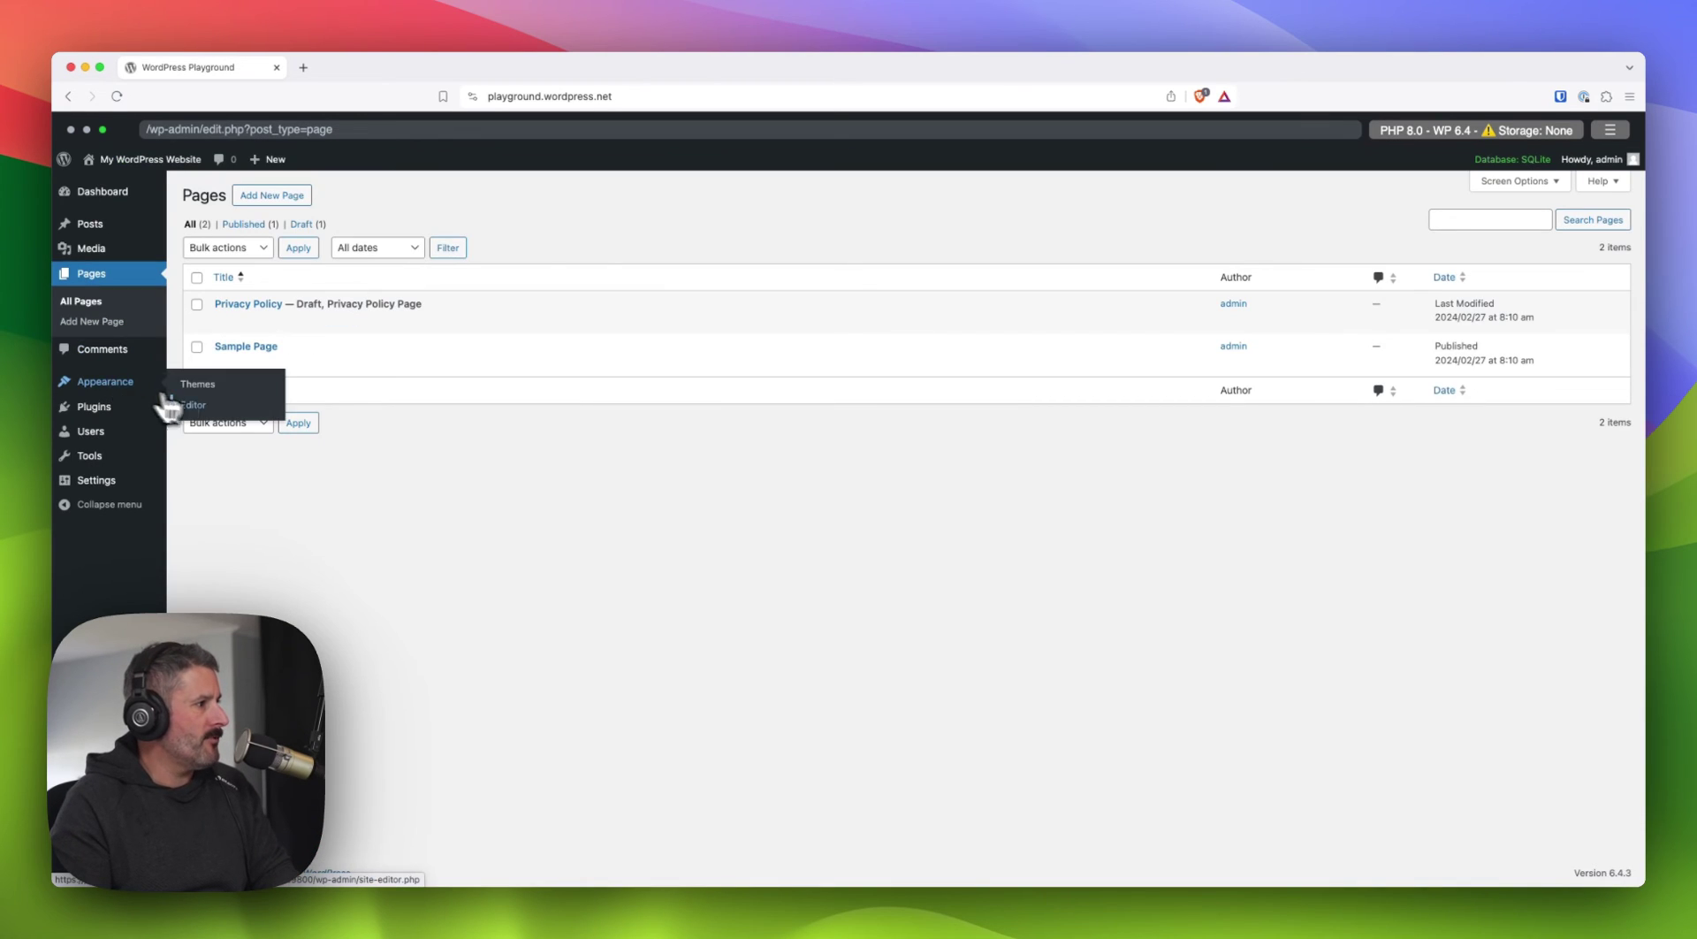
{"action": "left_click", "coordinate": [210, 422]}
{"action": "left_click", "coordinate": [154, 414]}
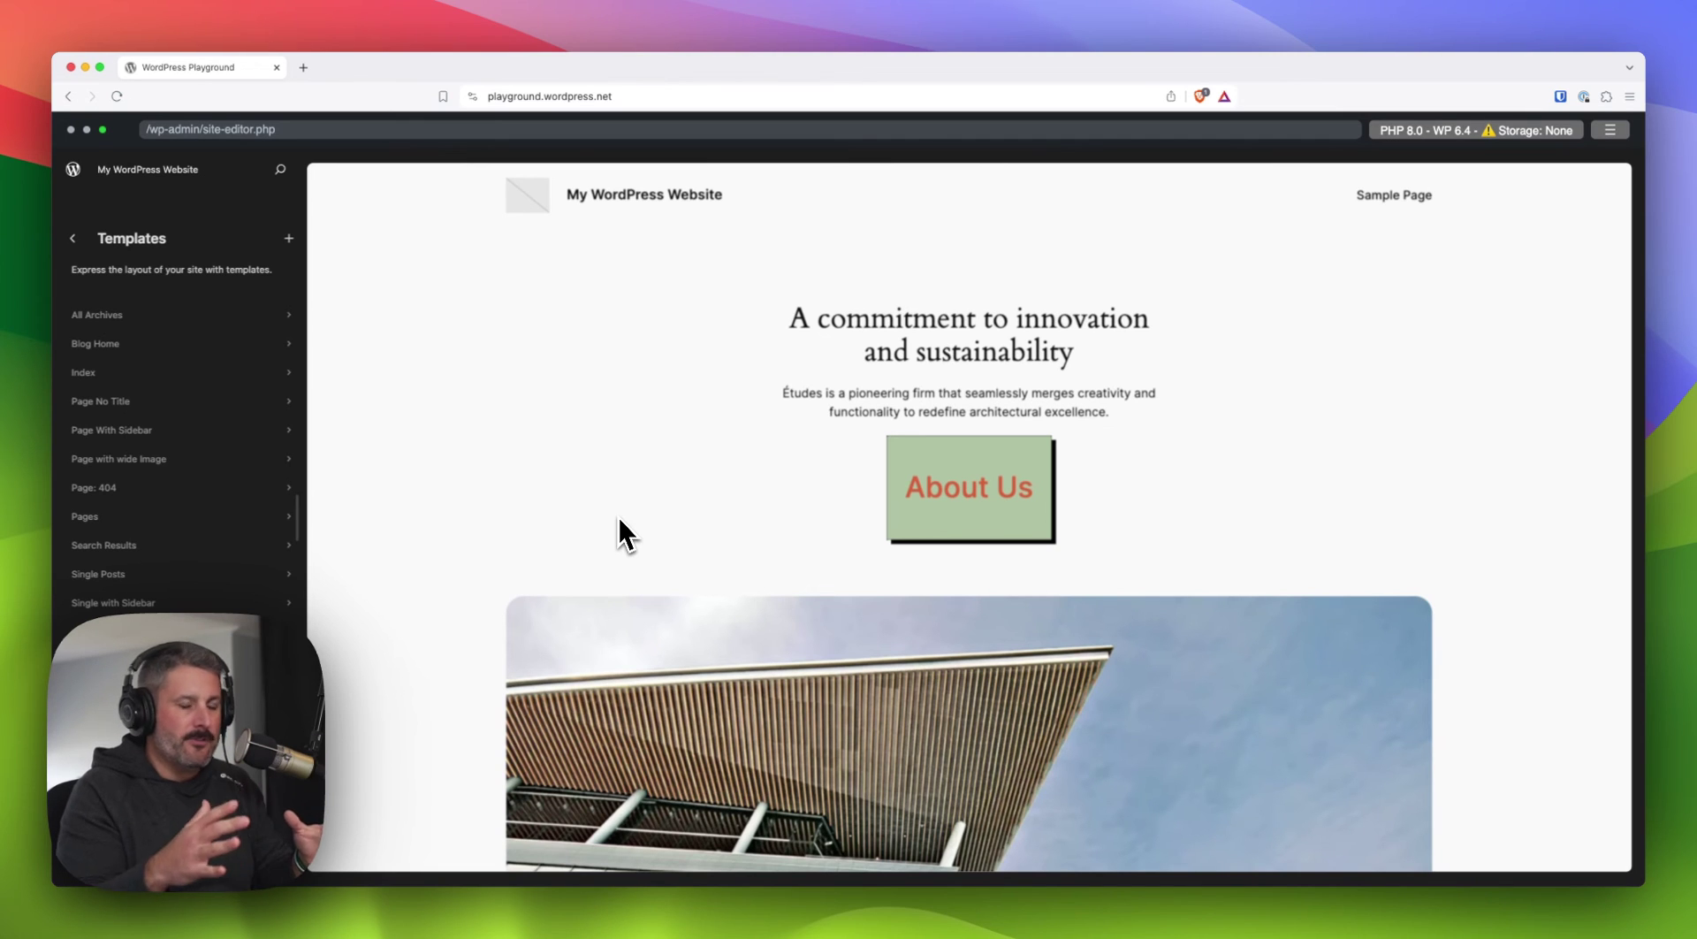
Switch from Templates to the All patterns library and scroll through the 38 patterns' styled buttons
{"action": "left_click", "coordinate": [73, 238]}
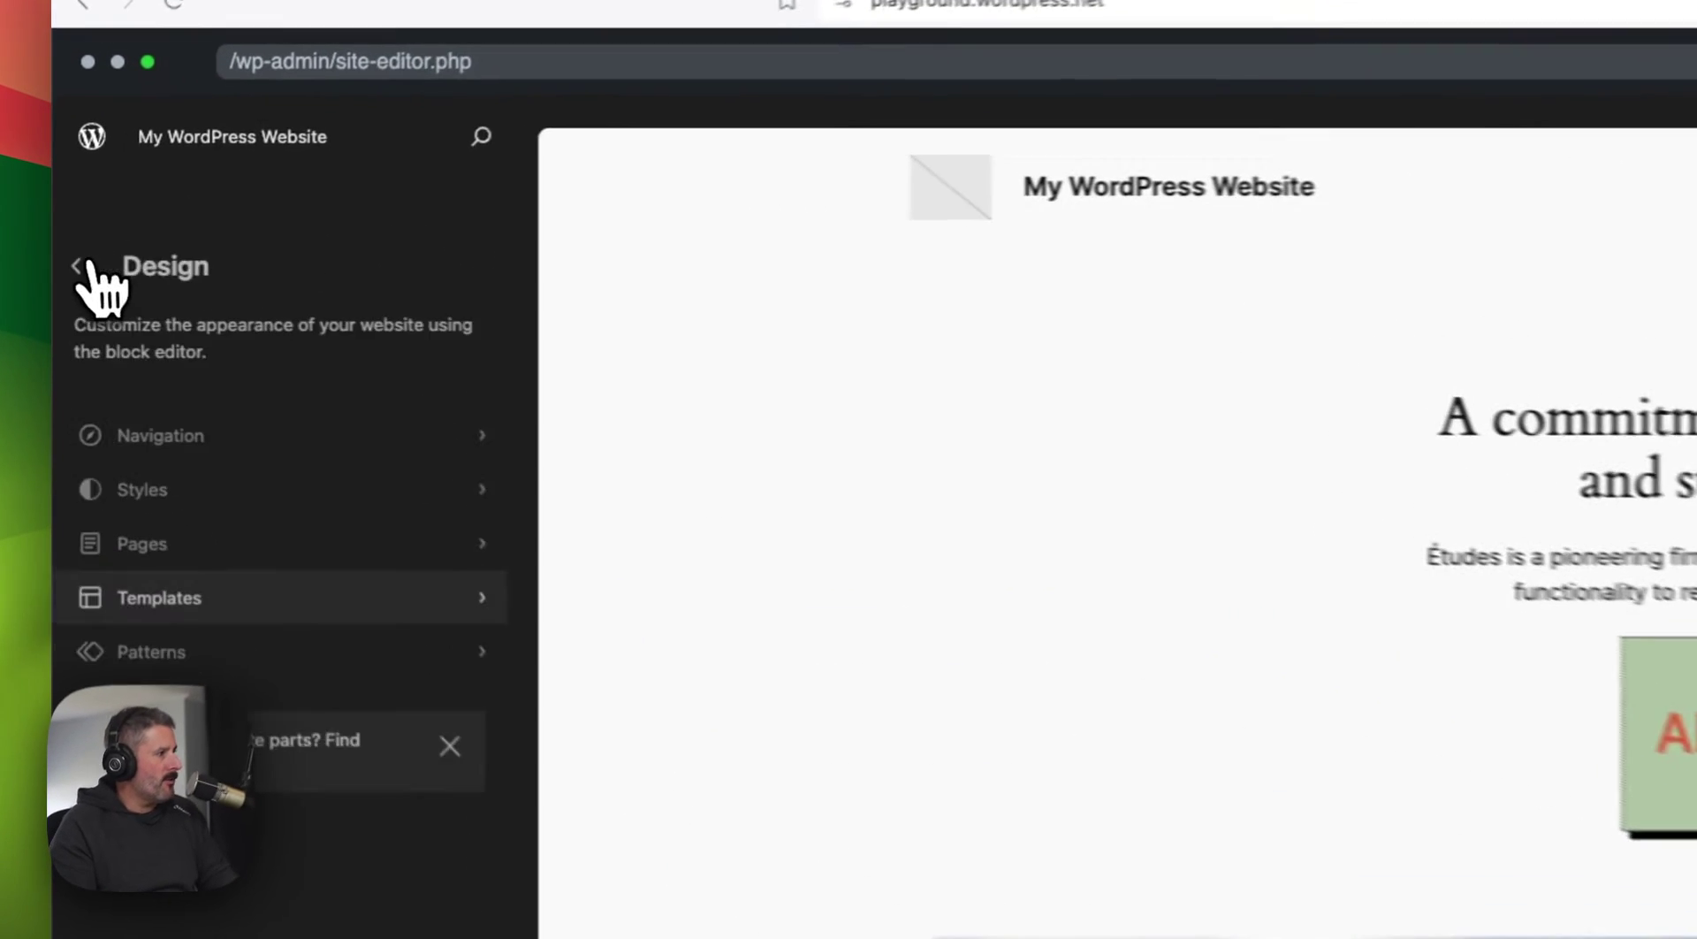
{"action": "left_click", "coordinate": [267, 645]}
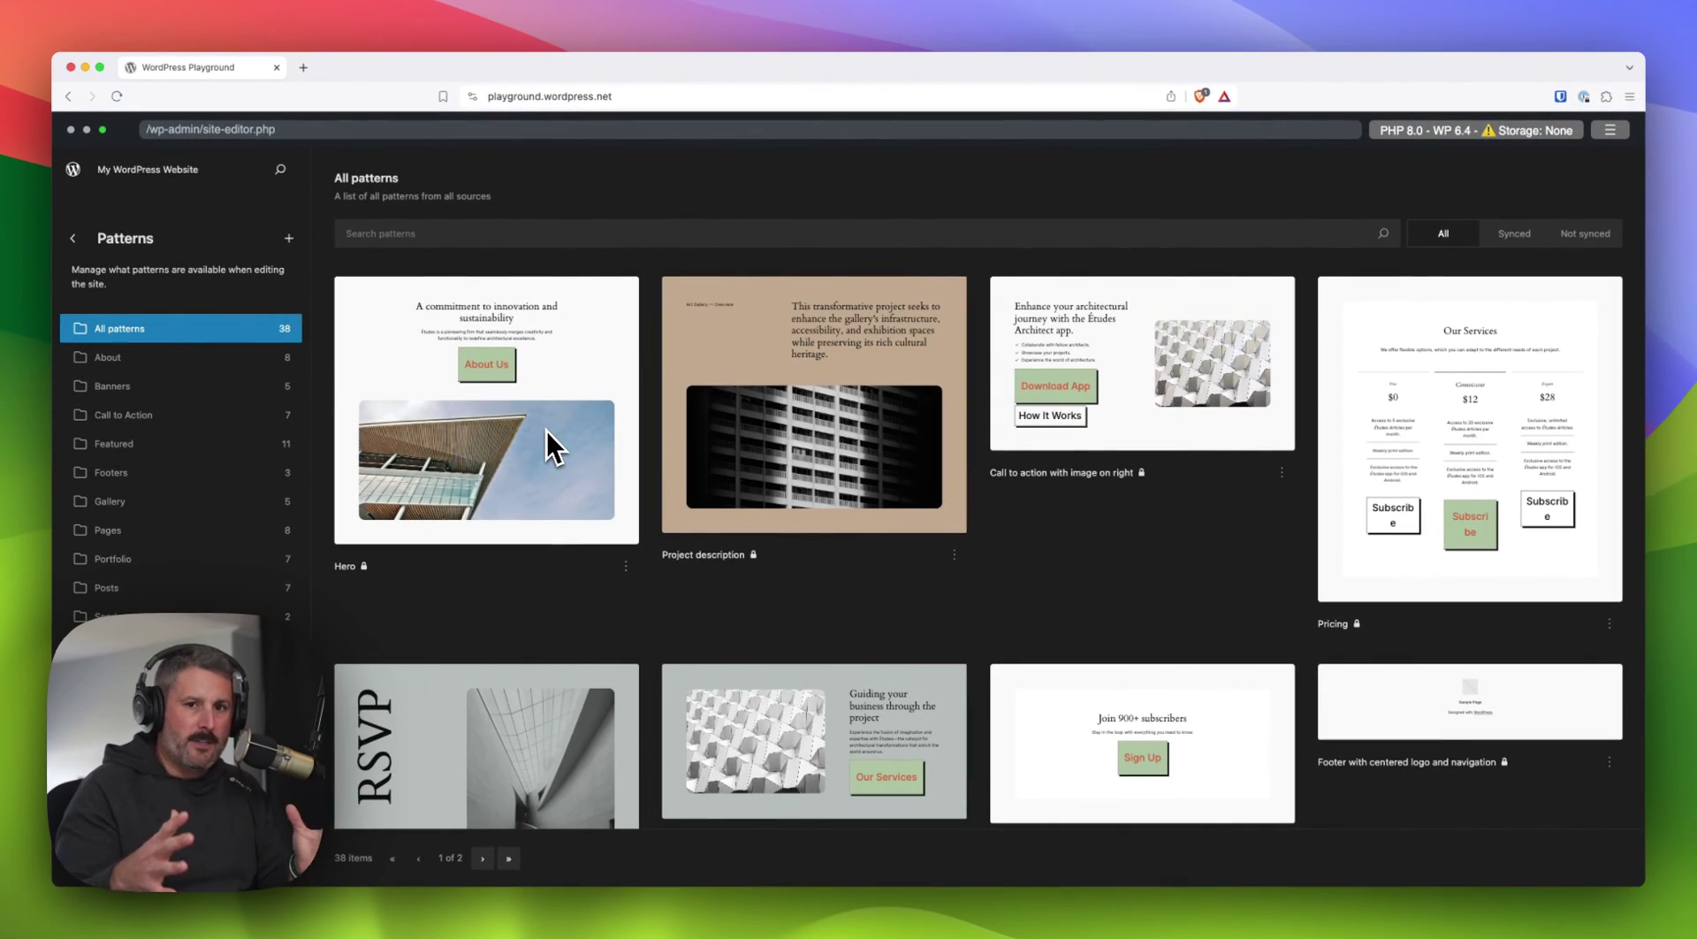
{"action": "scroll", "coordinate": [537, 452], "scroll_direction": "down", "scroll_amount": 3}
{"action": "scroll", "coordinate": [221, 531], "scroll_direction": "down", "scroll_amount": 2}
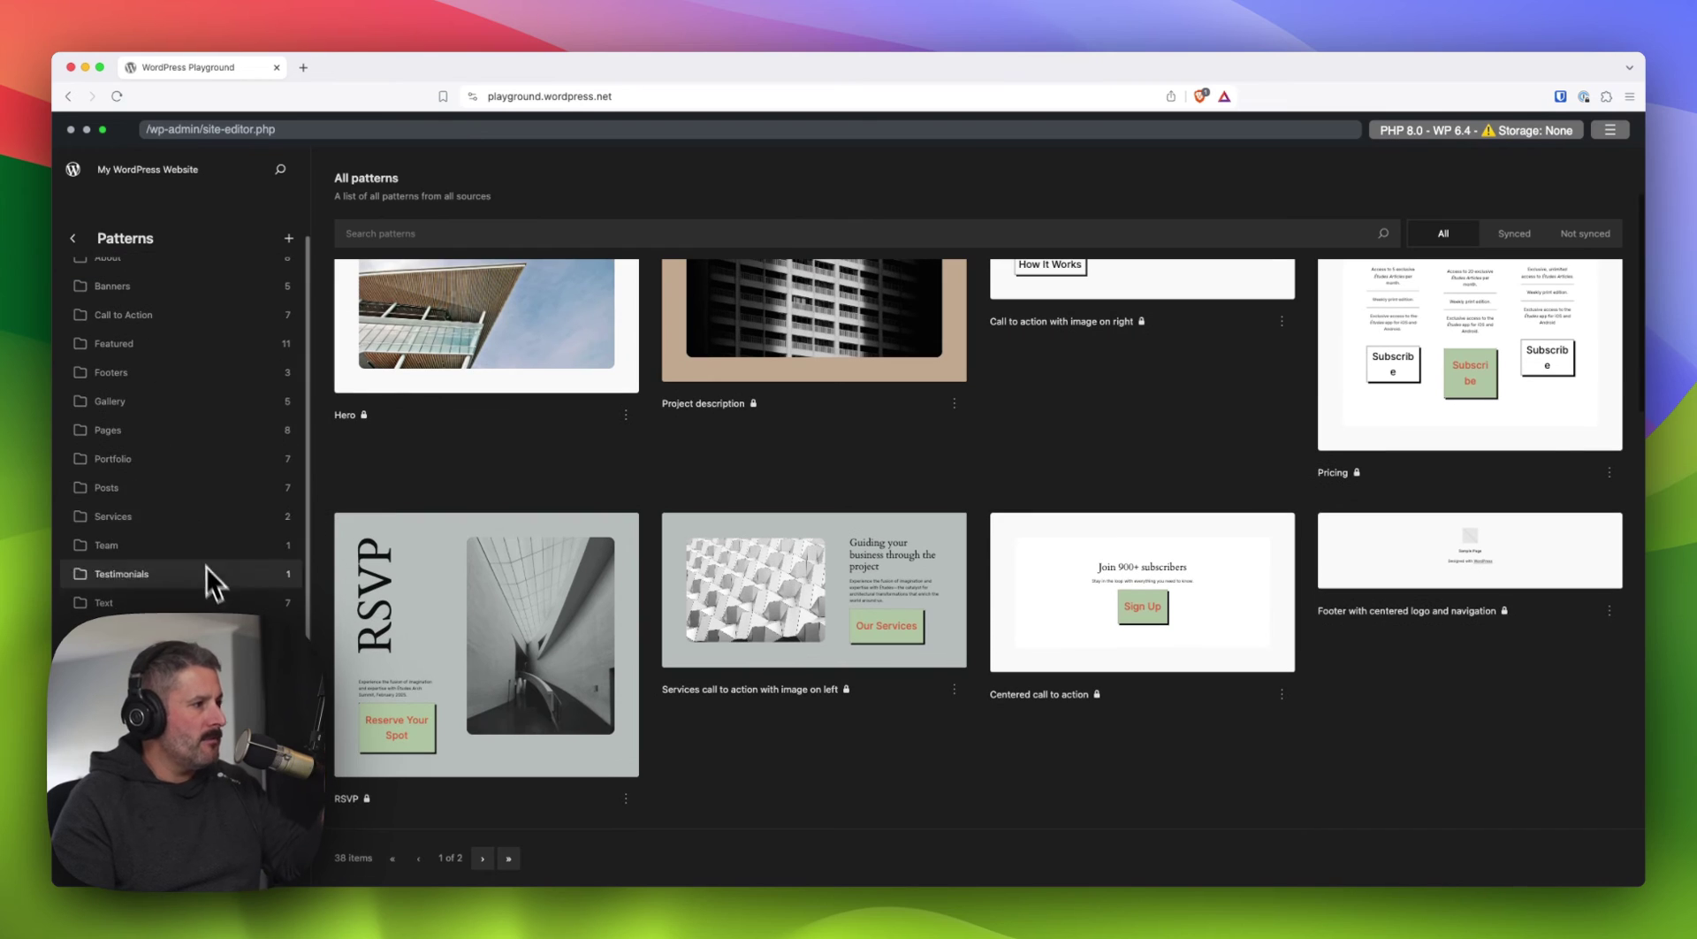
{"action": "scroll", "coordinate": [228, 460], "scroll_direction": "up", "scroll_amount": 3}
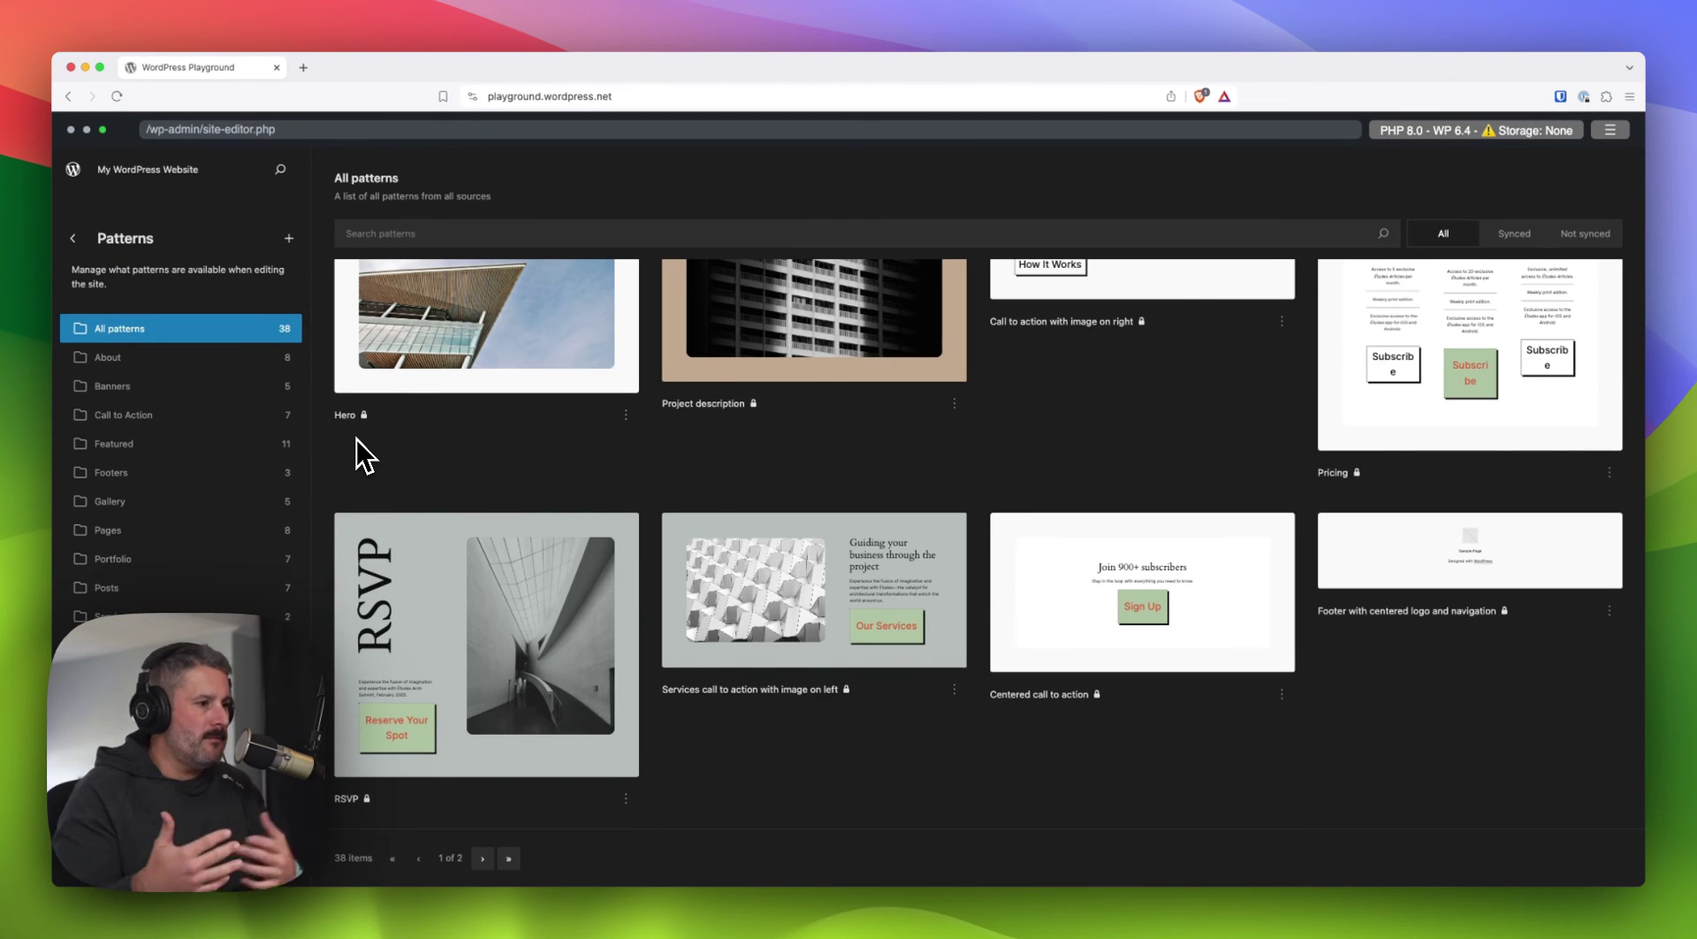
{"action": "scroll", "coordinate": [601, 509], "scroll_direction": "up", "scroll_amount": 3}
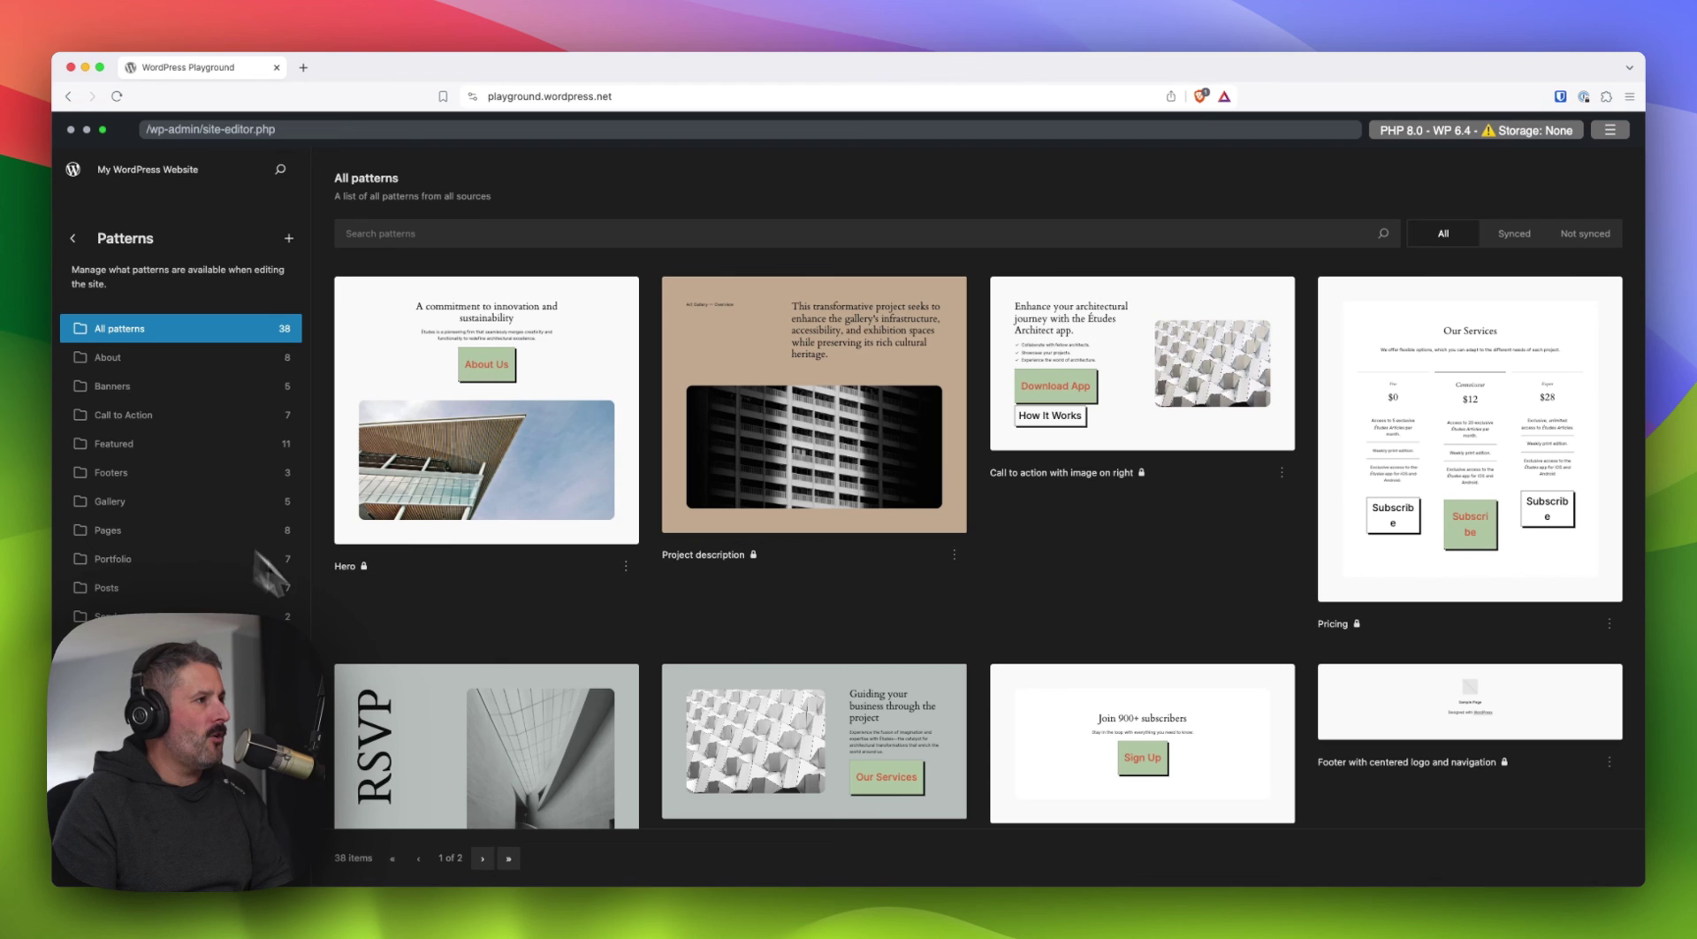
{"action": "mouse_move", "coordinate": [363, 562]}
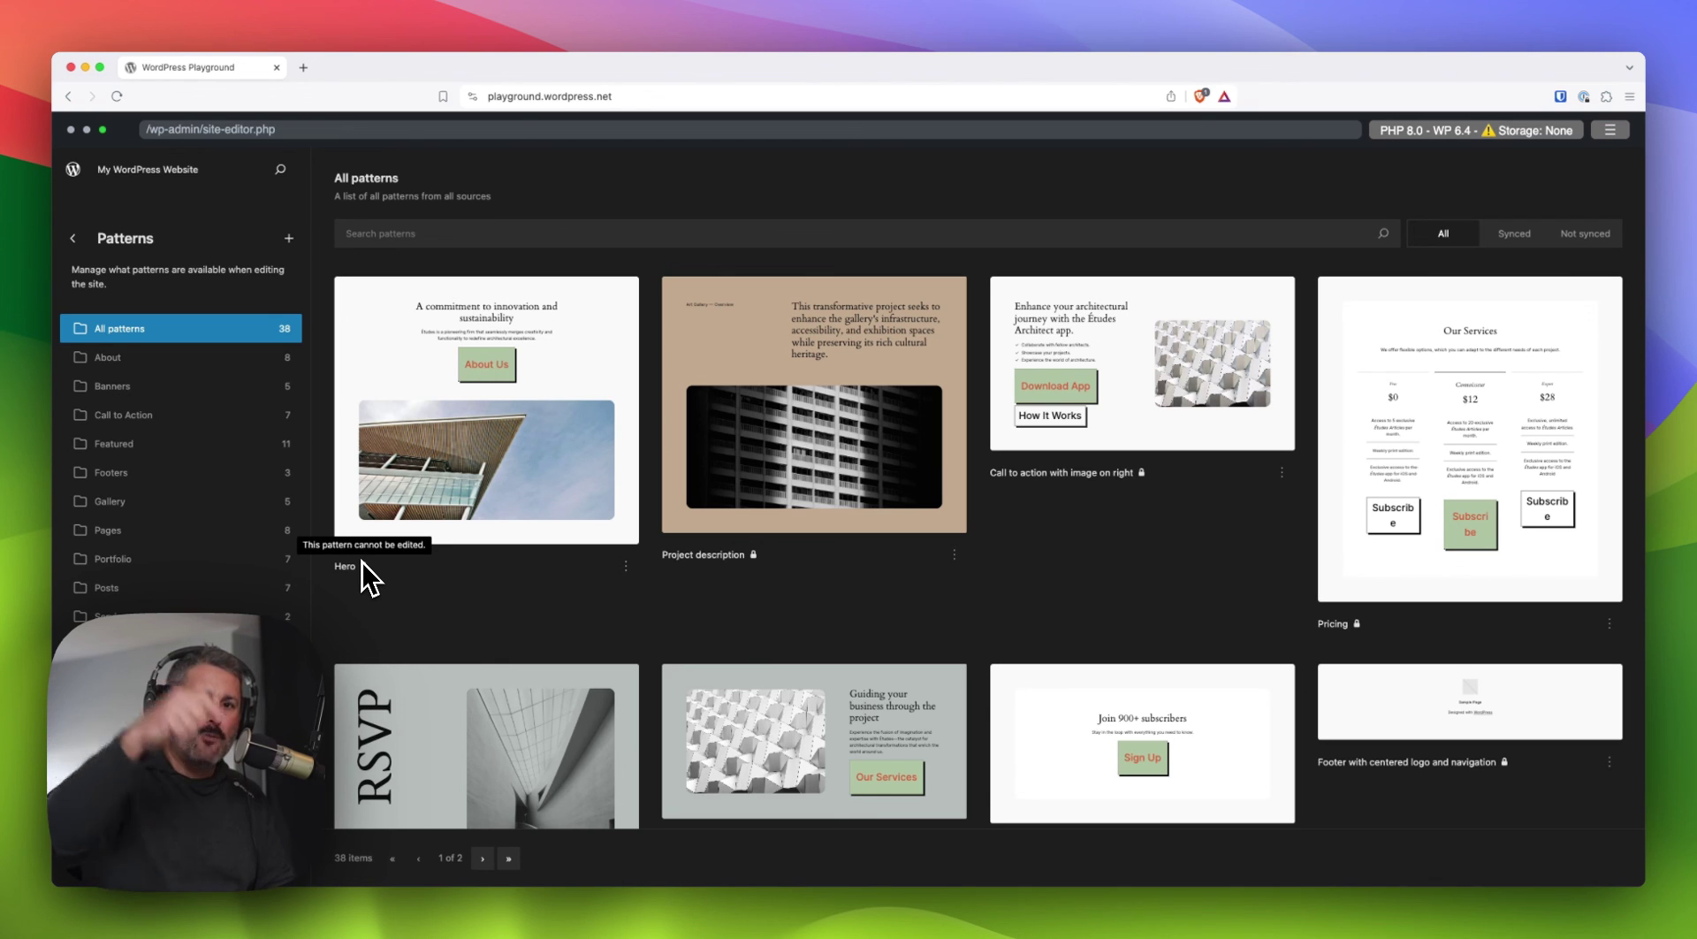